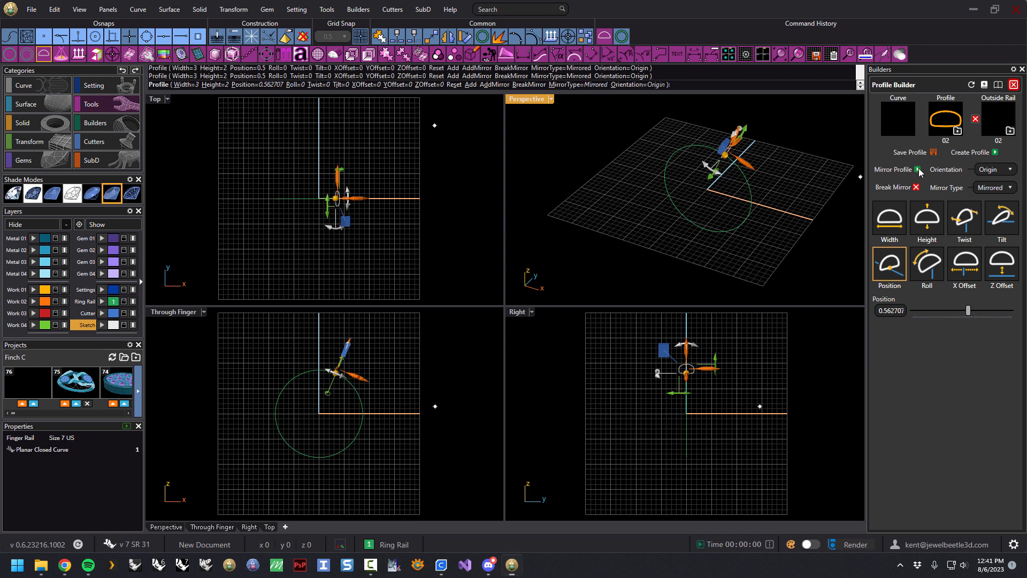
Step: Finish the profile on the finger rail together with its mirrored copy on the opposite side
{"action": "right_click_drag", "start_coordinate": [737, 179], "coordinate": [706, 195]}
{"action": "scroll", "coordinate": [717, 148], "scroll_direction": "up", "scroll_amount": 3}
{"action": "right_click", "coordinate": [695, 200]}
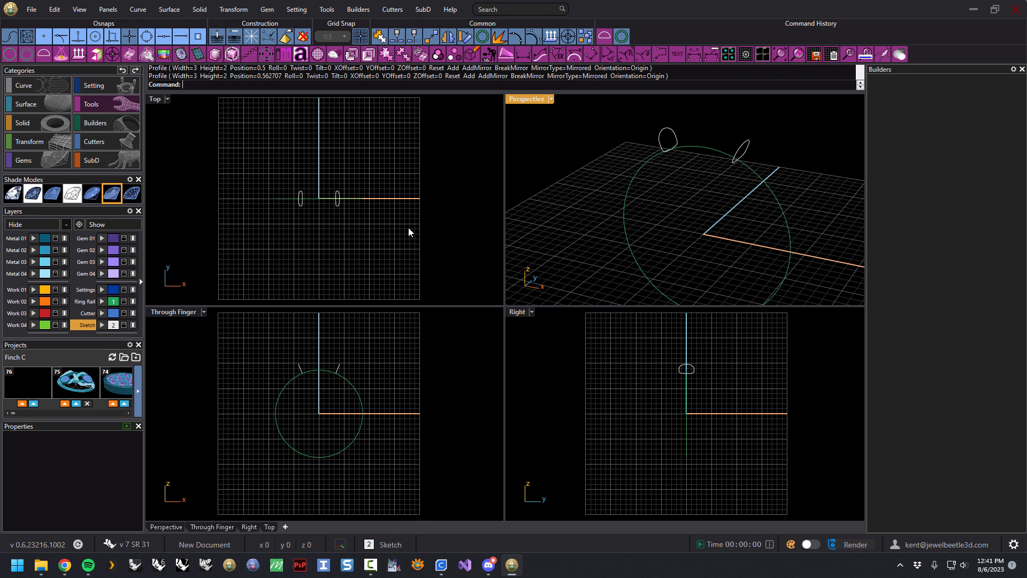
Step: Sweep both end profiles along the finger rail with Sweep 1 to create an open ring shank
{"action": "left_click", "coordinate": [51, 104]}
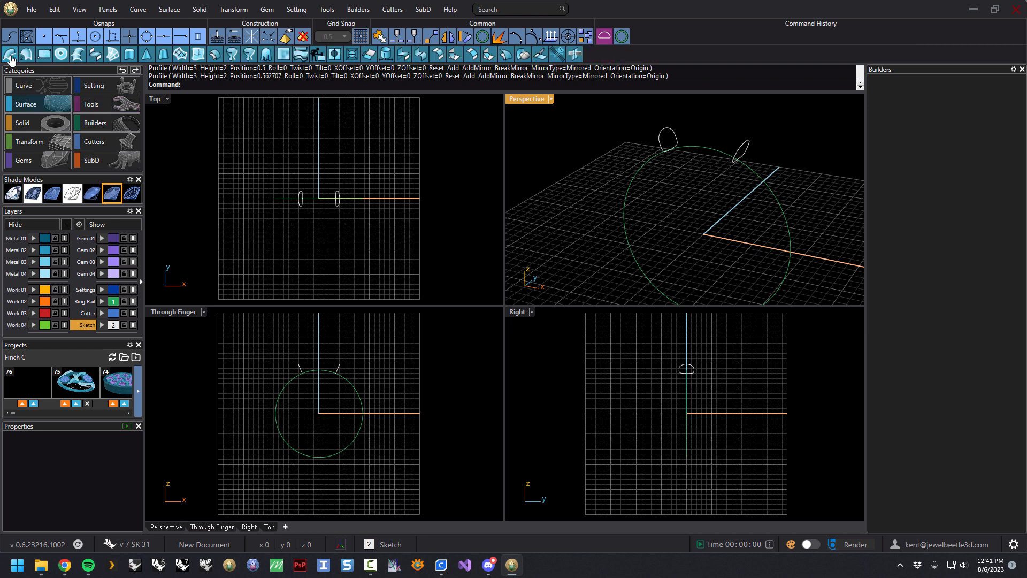
{"action": "left_click", "coordinate": [318, 53]}
{"action": "left_click", "coordinate": [779, 213]}
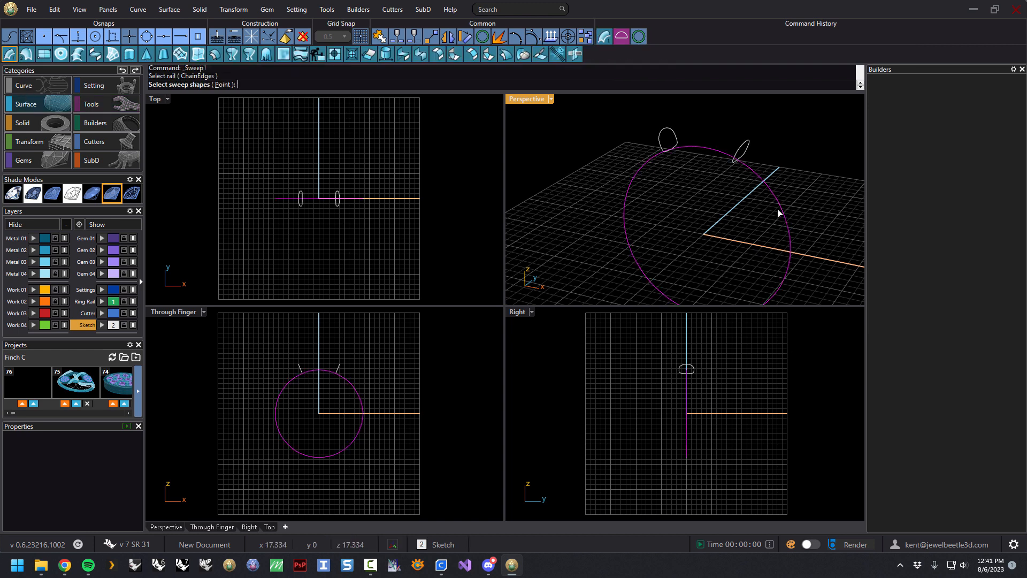
{"action": "left_click", "coordinate": [739, 155]}
{"action": "left_click", "coordinate": [667, 143]}
{"action": "key", "text": "Return"}
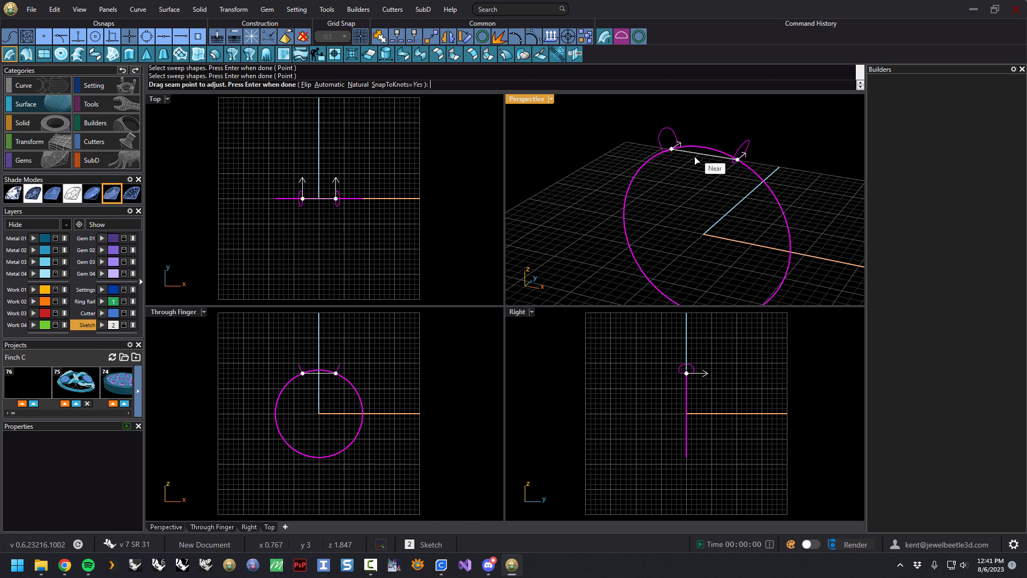
{"action": "key", "text": "Return"}
{"action": "left_click", "coordinate": [725, 346]}
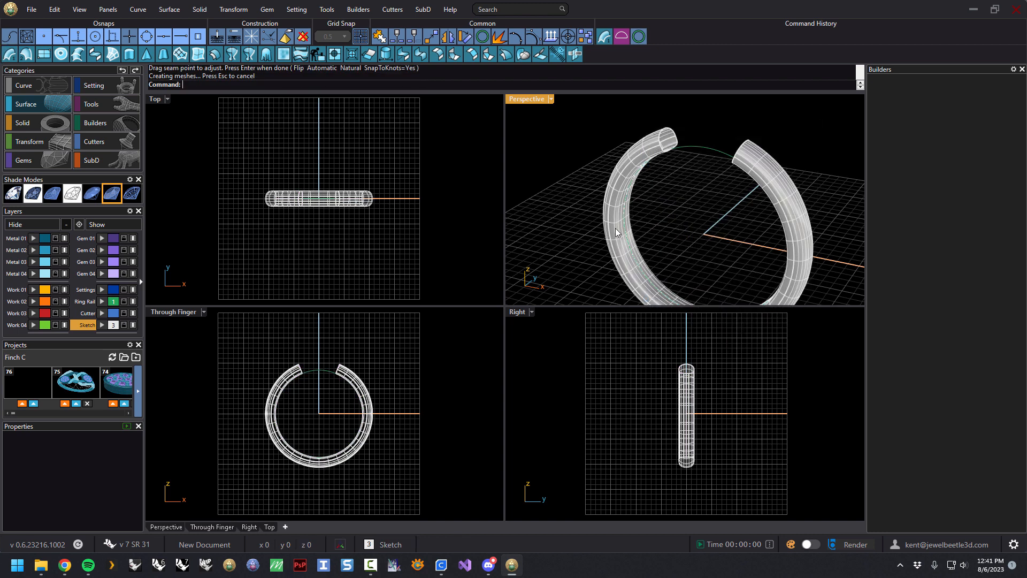
Step: Assign the swept shank to the Metal 02 layer and maximize the Perspective view
{"action": "left_click", "coordinate": [616, 232]}
{"action": "left_click", "coordinate": [45, 250]}
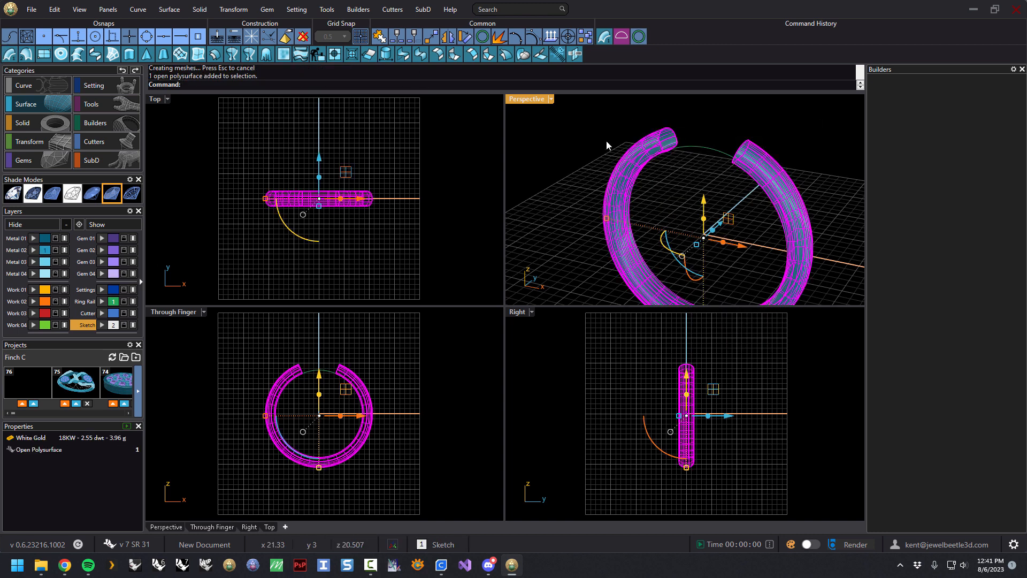
{"action": "double_click", "coordinate": [521, 100]}
Step: Try a Profile Cap on the profile curve at the shank's +X end, and close the builder without keeping it
{"action": "right_click_drag", "start_coordinate": [509, 224], "coordinate": [621, 291]}
{"action": "left_click", "coordinate": [611, 178]}
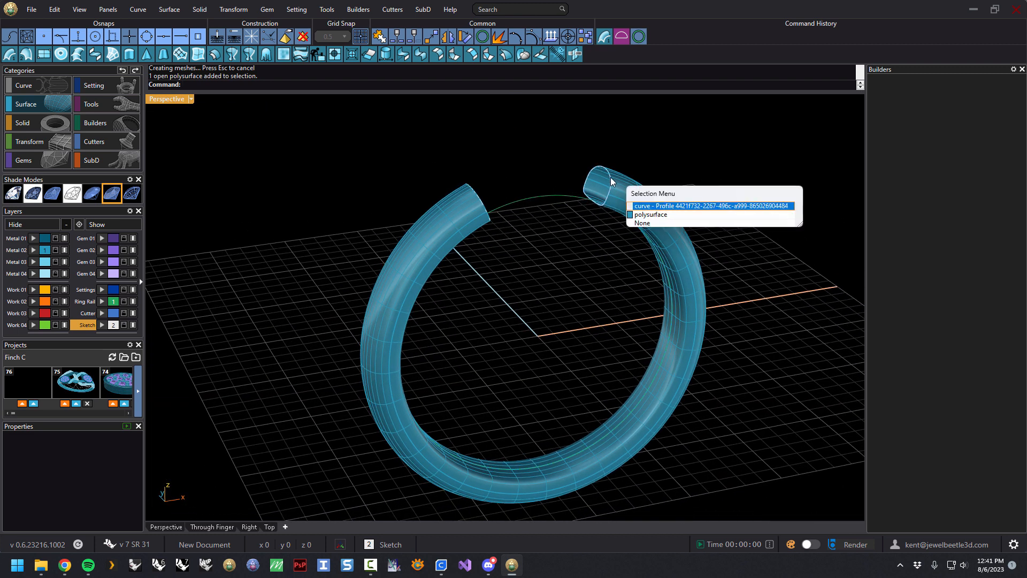
{"action": "left_click", "coordinate": [634, 204]}
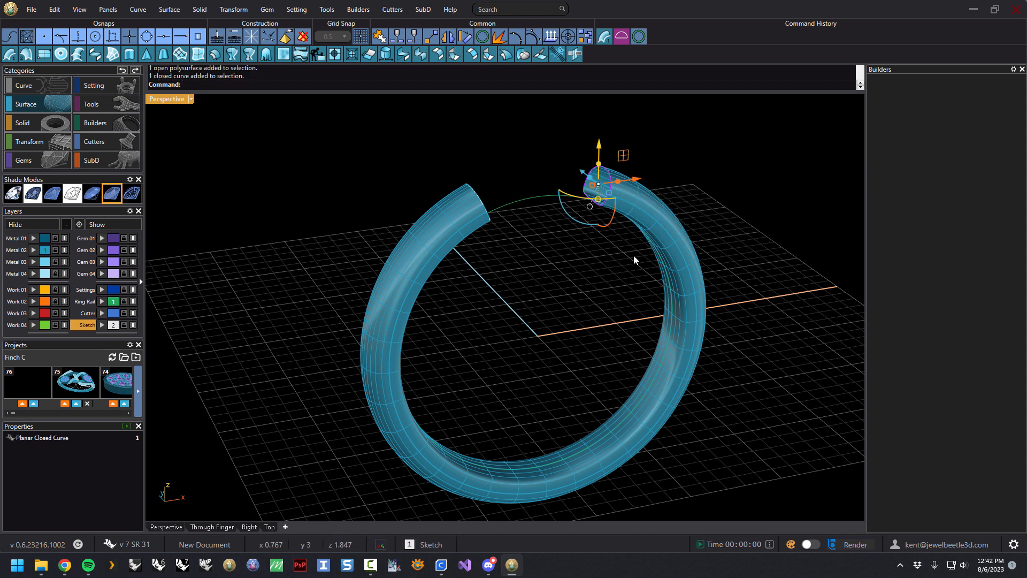
{"action": "left_click", "coordinate": [92, 105]}
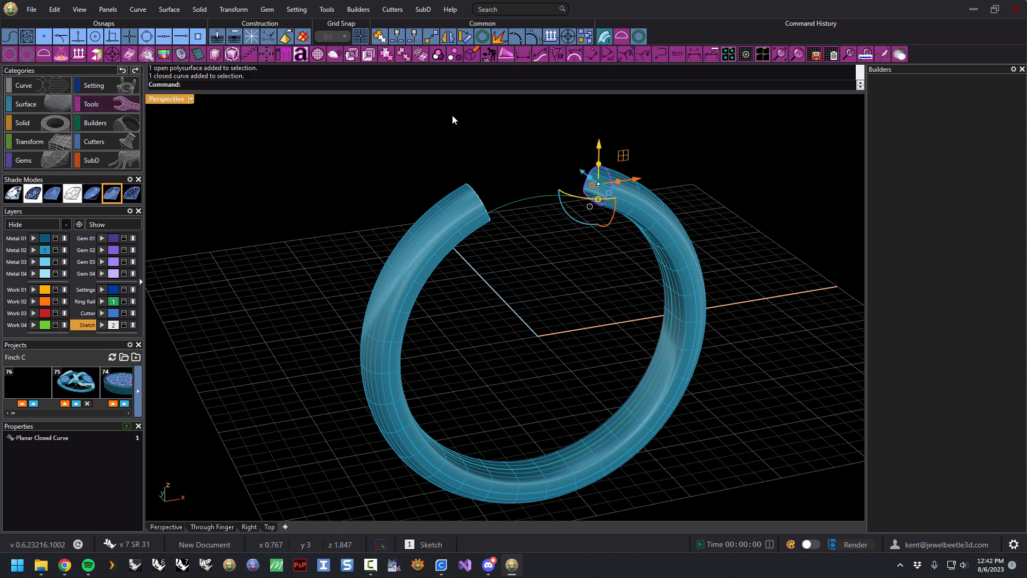
{"action": "left_click", "coordinate": [334, 55]}
{"action": "right_click_drag", "start_coordinate": [621, 251], "coordinate": [599, 218]}
{"action": "scroll", "coordinate": [632, 181], "scroll_direction": "up", "scroll_amount": 6}
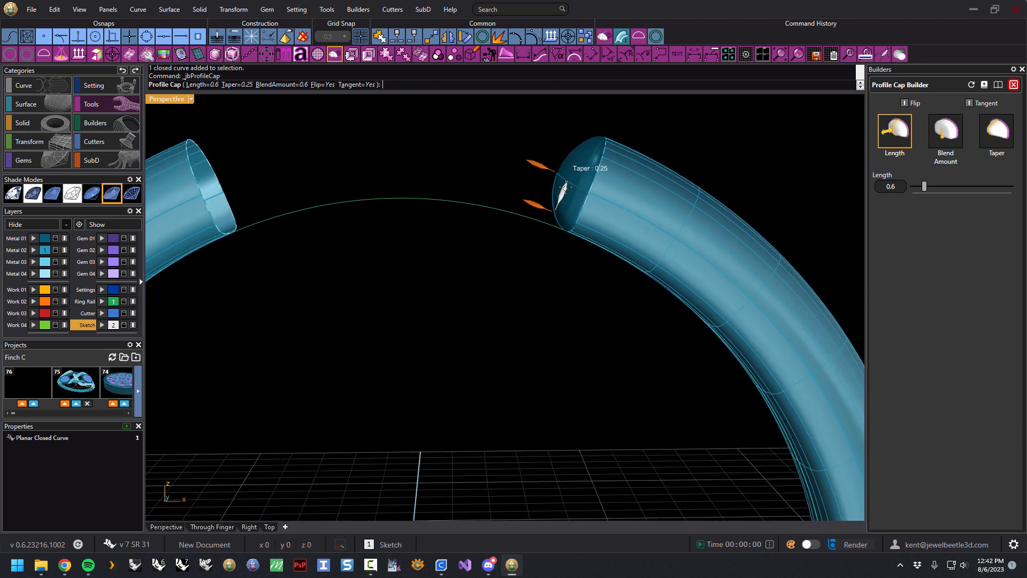
{"action": "scroll", "coordinate": [616, 193], "scroll_direction": "down", "scroll_amount": 4}
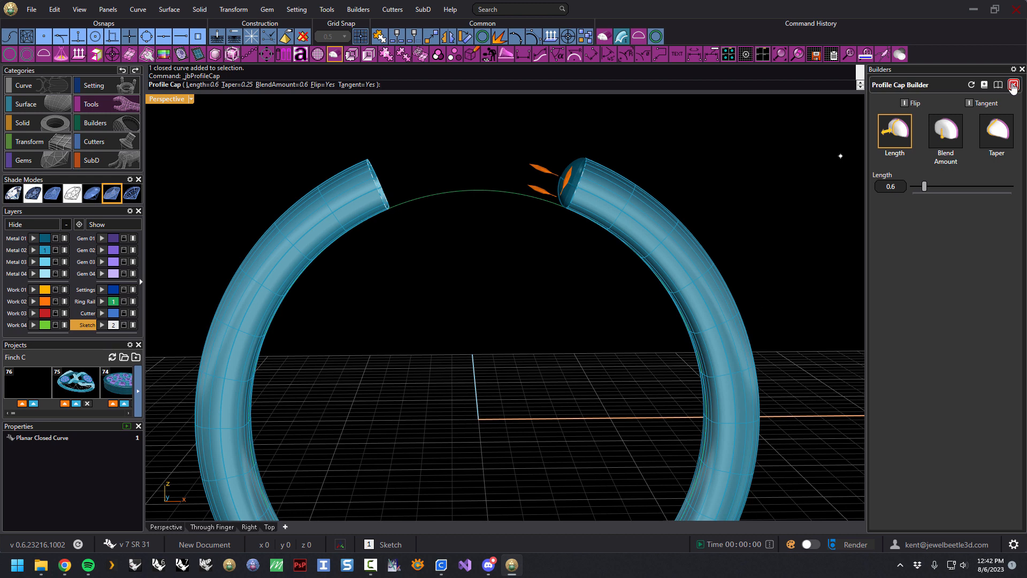
{"action": "left_click", "coordinate": [1013, 86]}
Step: Start a Profile Cap on the profile curve at the shank's -X end and set its length to 0.01
{"action": "right_click_drag", "start_coordinate": [399, 177], "coordinate": [374, 193]}
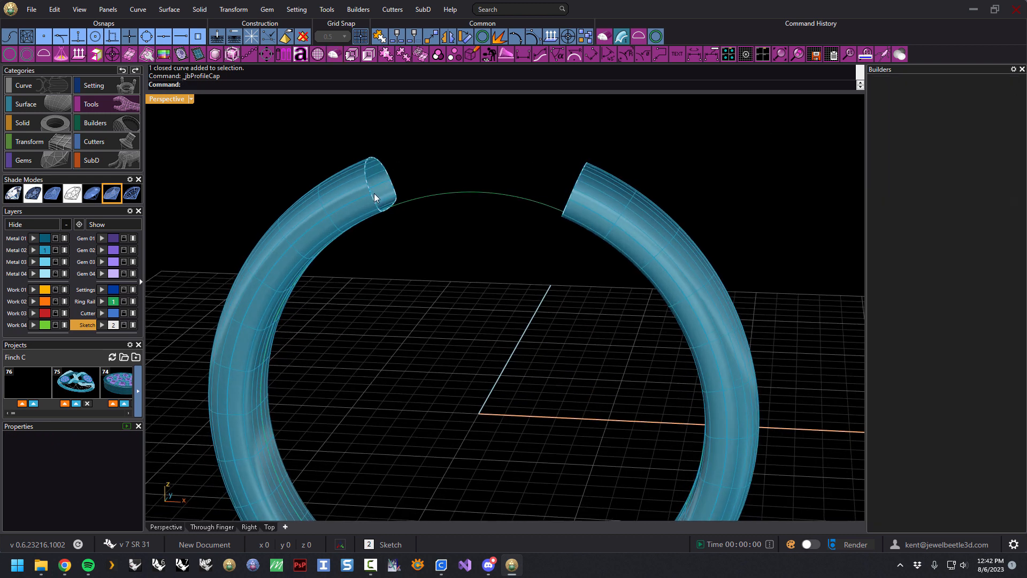
{"action": "left_click", "coordinate": [371, 194]}
{"action": "left_click", "coordinate": [402, 223]}
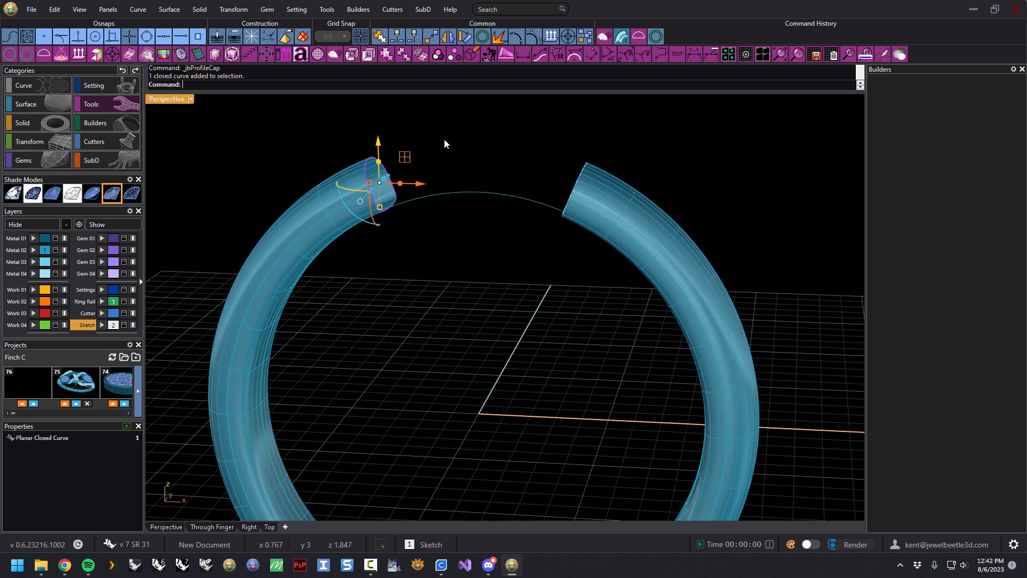
{"action": "left_click", "coordinate": [334, 55]}
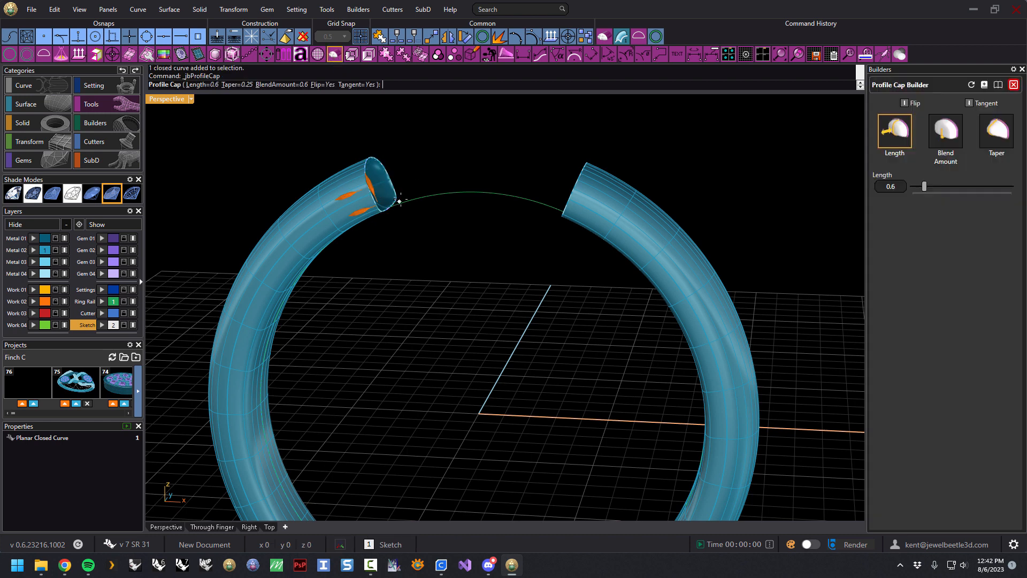
{"action": "right_click_drag", "start_coordinate": [401, 173], "coordinate": [348, 197]}
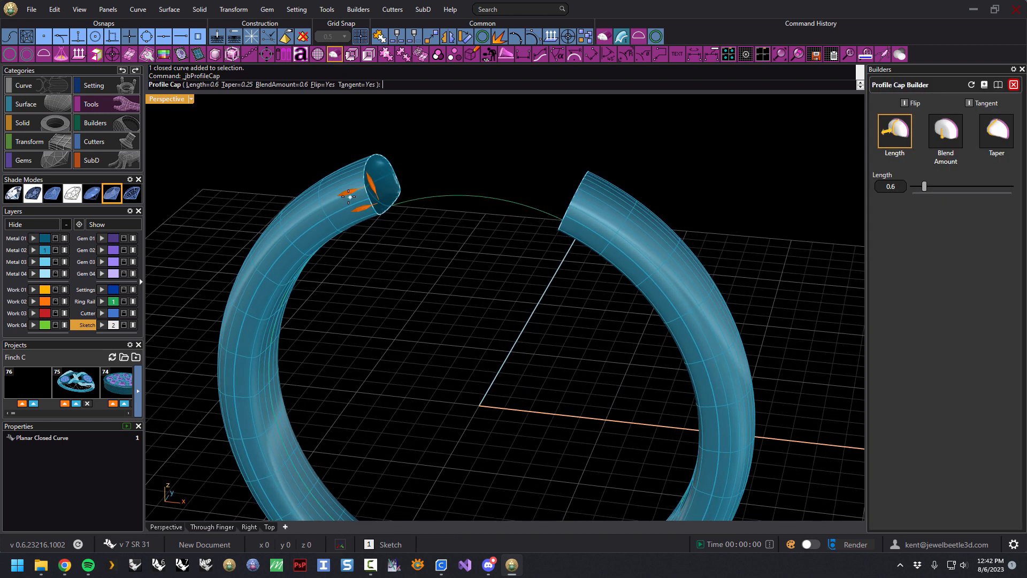
{"action": "scroll", "coordinate": [349, 193], "scroll_direction": "up", "scroll_amount": 3}
{"action": "left_click_drag", "start_coordinate": [361, 187], "coordinate": [407, 180]}
{"action": "mouse_move", "coordinate": [441, 295]}
{"action": "right_mouse_down"}
{"action": "mouse_move", "coordinate": [466, 269]}
{"action": "mouse_move", "coordinate": [451, 283]}
{"action": "right_mouse_up"}
{"action": "left_click_drag", "start_coordinate": [387, 177], "coordinate": [462, 175]}
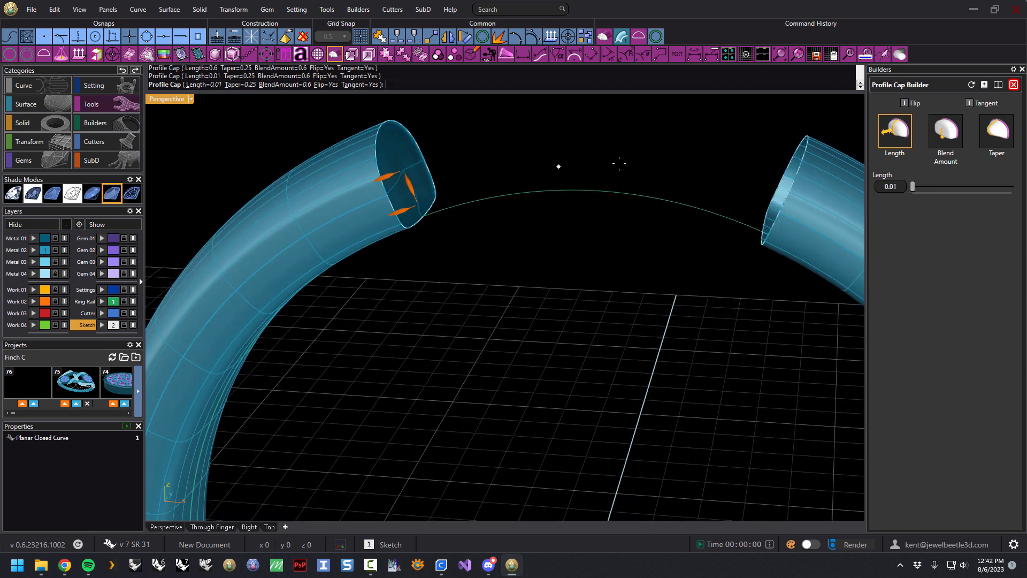
Step: Turn off Flip for the -X end cap, set its length to 0.57, and cancel the cap
{"action": "left_click", "coordinate": [904, 103]}
{"action": "right_click_drag", "start_coordinate": [565, 201], "coordinate": [578, 186]}
{"action": "left_click_drag", "start_coordinate": [415, 161], "coordinate": [445, 149]}
{"action": "right_click_drag", "start_coordinate": [612, 232], "coordinate": [594, 255]}
{"action": "key", "text": "Escape"}
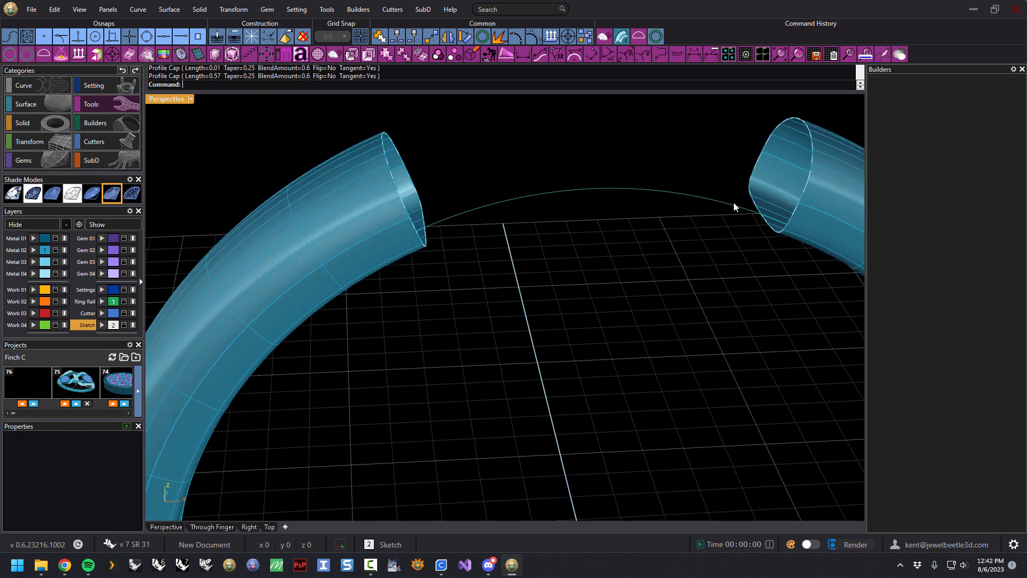
Step: Start a Profile Cap on the +X end profile curve and turn on Flip so it bulges outward
{"action": "left_click", "coordinate": [814, 165]}
{"action": "left_click", "coordinate": [852, 196]}
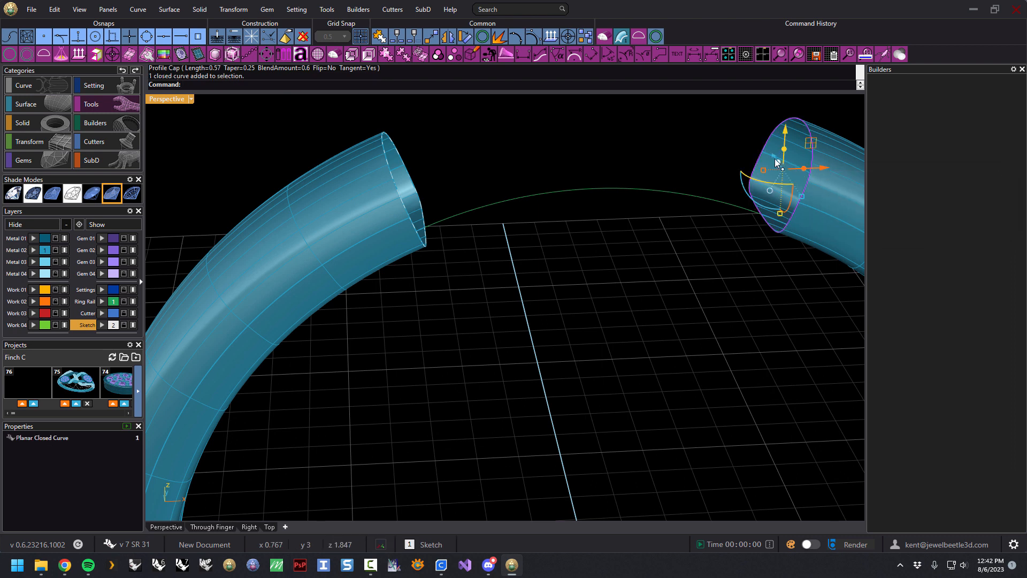
{"action": "left_click", "coordinate": [611, 43]}
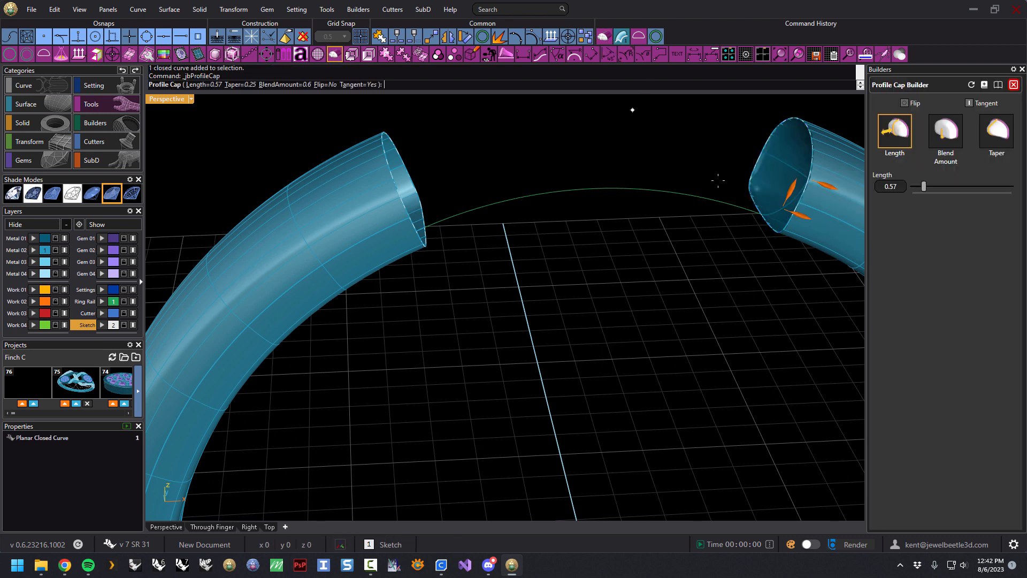
{"action": "left_click", "coordinate": [905, 102]}
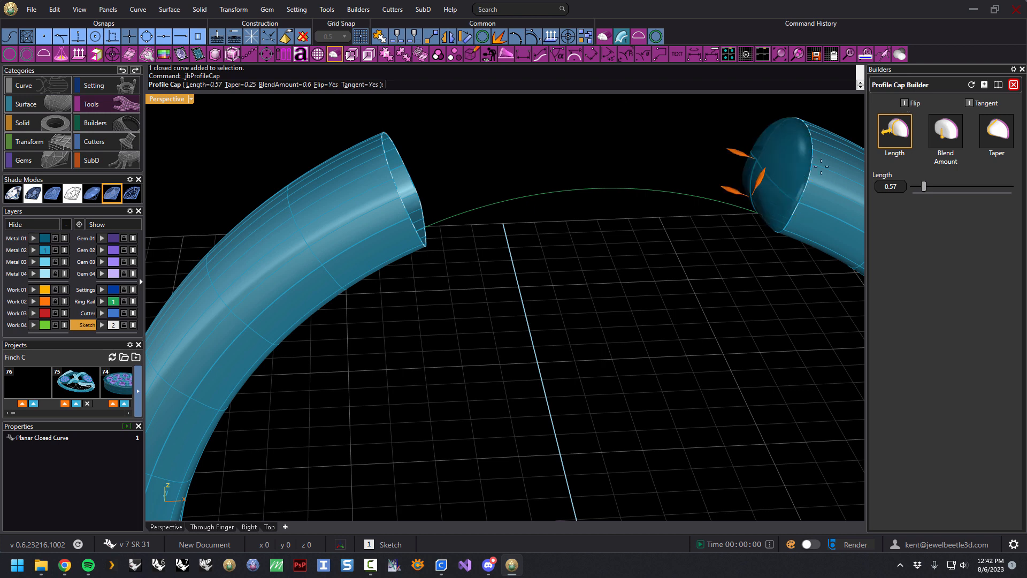
Step: Set the cap's length to 0.6, try a blend amount of 0.5, and raise it to 0.66
{"action": "scroll", "coordinate": [766, 266], "scroll_direction": "up", "scroll_amount": 5}
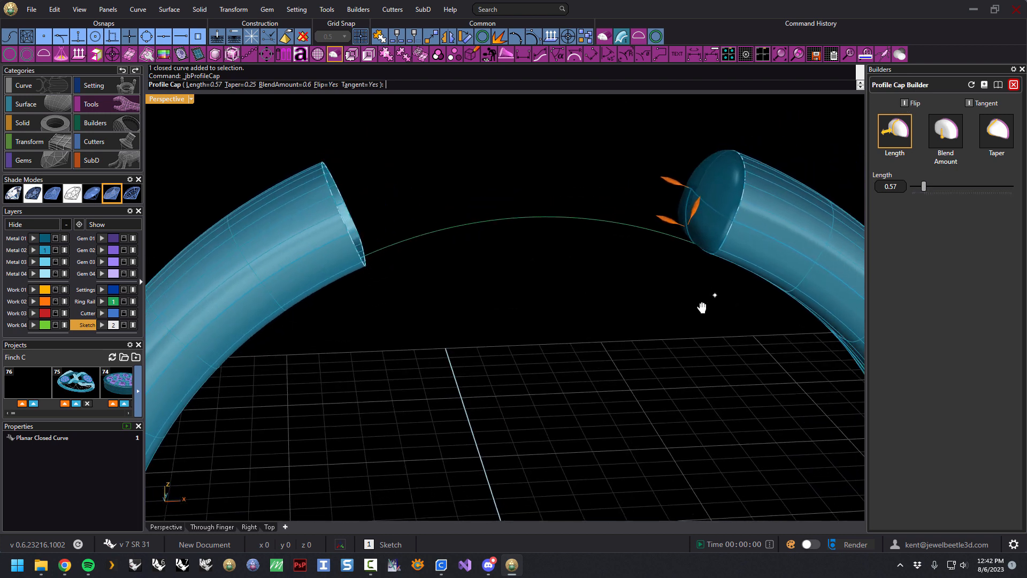
{"action": "right_click_drag", "start_coordinate": [745, 227], "coordinate": [670, 275], "text": "ctrl"}
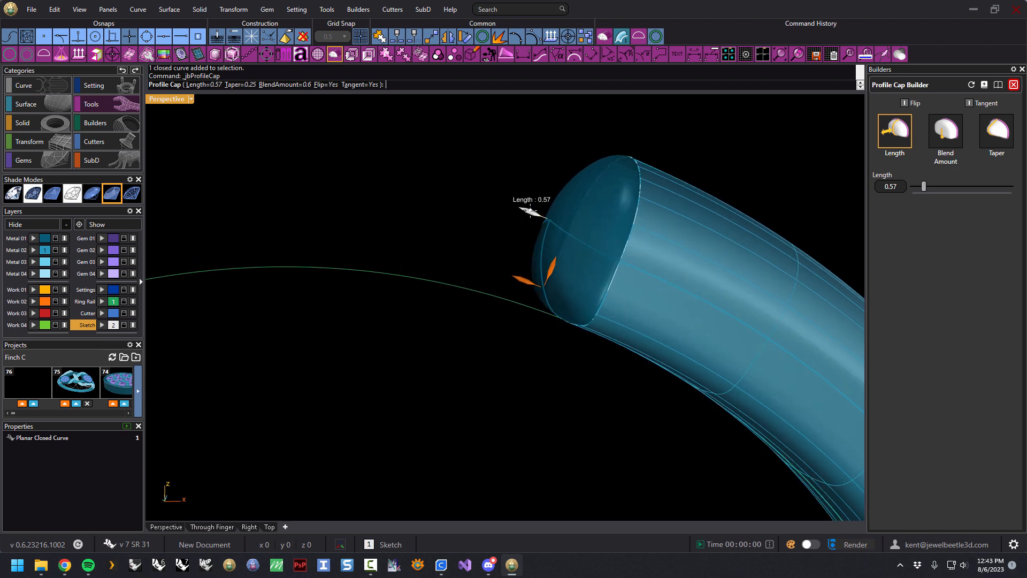
{"action": "mouse_move", "coordinate": [527, 210]}
{"action": "left_mouse_down"}
{"action": "mouse_move", "coordinate": [471, 188]}
{"action": "mouse_move", "coordinate": [239, 144]}
{"action": "mouse_move", "coordinate": [377, 176]}
{"action": "mouse_move", "coordinate": [595, 254]}
{"action": "mouse_move", "coordinate": [521, 229]}
{"action": "left_mouse_up"}
{"action": "mouse_move", "coordinate": [516, 236]}
{"action": "right_mouse_down"}
{"action": "mouse_move", "coordinate": [491, 227]}
{"action": "mouse_move", "coordinate": [505, 231]}
{"action": "right_mouse_up"}
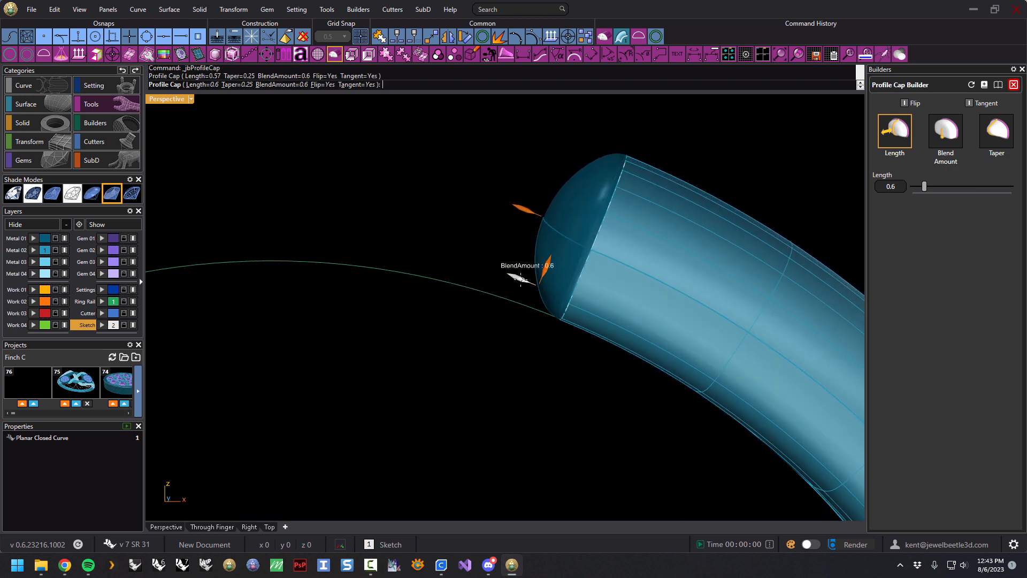
{"action": "mouse_move", "coordinate": [518, 278]}
{"action": "left_mouse_down"}
{"action": "mouse_move", "coordinate": [494, 269]}
{"action": "mouse_move", "coordinate": [525, 284]}
{"action": "left_mouse_up"}
{"action": "mouse_move", "coordinate": [525, 284]}
{"action": "right_mouse_down"}
{"action": "mouse_move", "coordinate": [534, 303]}
{"action": "mouse_move", "coordinate": [536, 290]}
{"action": "right_mouse_up"}
{"action": "left_click_drag", "start_coordinate": [534, 287], "coordinate": [523, 283]}
{"action": "right_click_drag", "start_coordinate": [524, 284], "coordinate": [491, 280]}
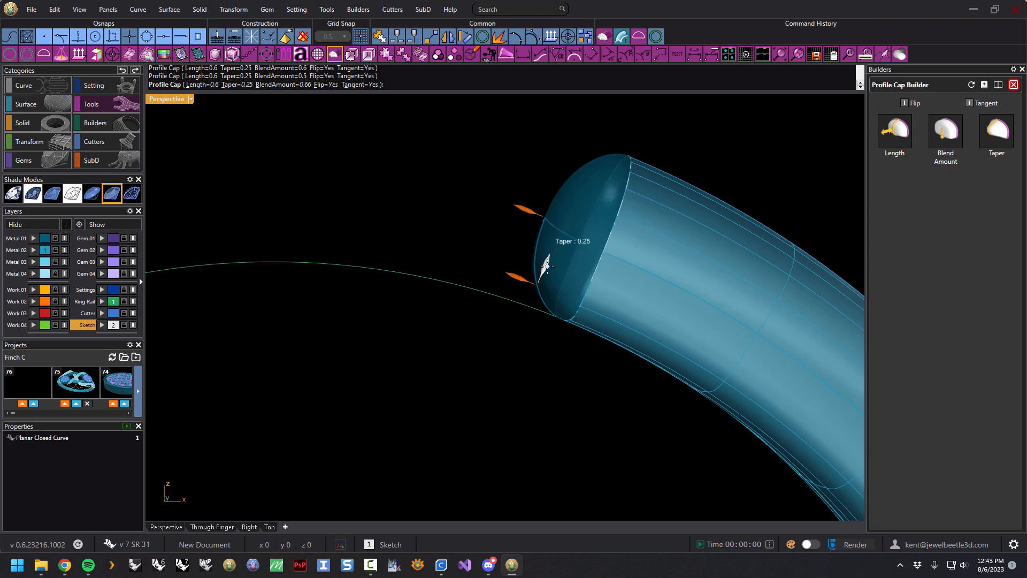
Step: Vary the cap's taper and blend amount, ending at taper 0.11 and blend amount 0.43
{"action": "left_click_drag", "start_coordinate": [546, 265], "coordinate": [540, 280]}
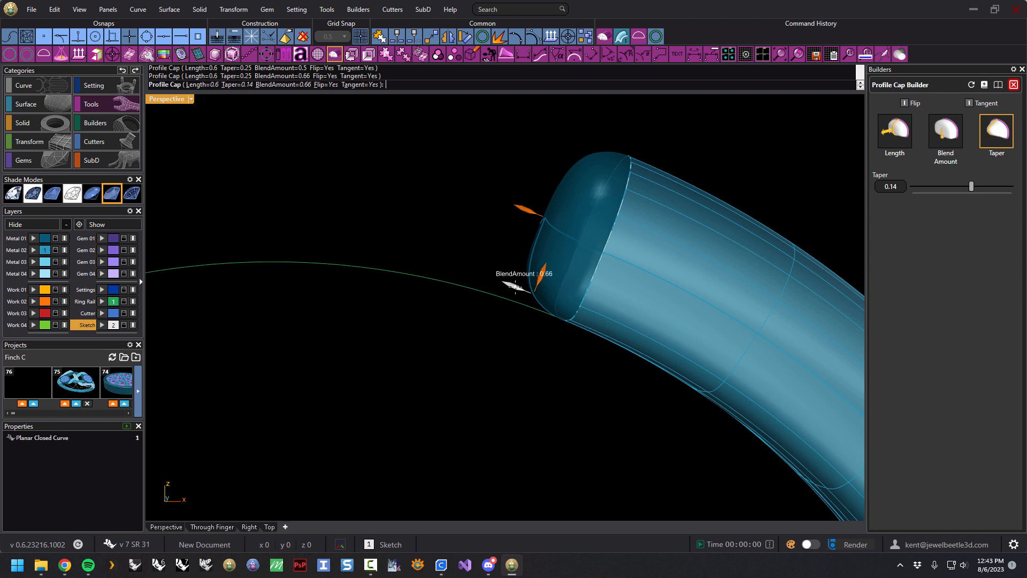
{"action": "left_click_drag", "start_coordinate": [515, 287], "coordinate": [573, 274]}
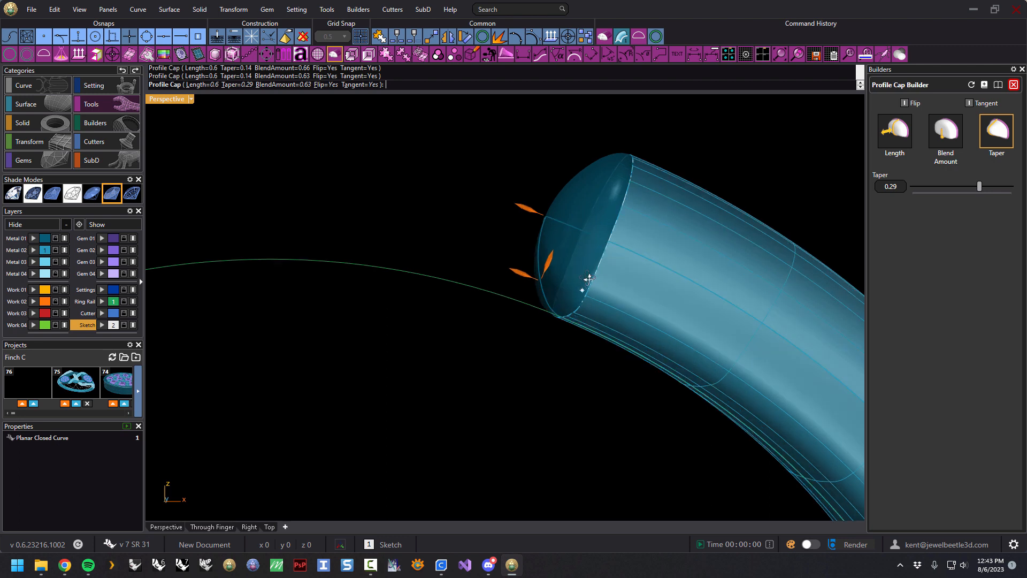
{"action": "left_click_drag", "start_coordinate": [513, 278], "coordinate": [554, 298]}
{"action": "mouse_move", "coordinate": [554, 298]}
{"action": "right_mouse_down"}
{"action": "mouse_move", "coordinate": [636, 294]}
{"action": "mouse_move", "coordinate": [695, 307]}
{"action": "mouse_move", "coordinate": [548, 300]}
{"action": "right_mouse_up"}
{"action": "left_click_drag", "start_coordinate": [502, 287], "coordinate": [531, 256]}
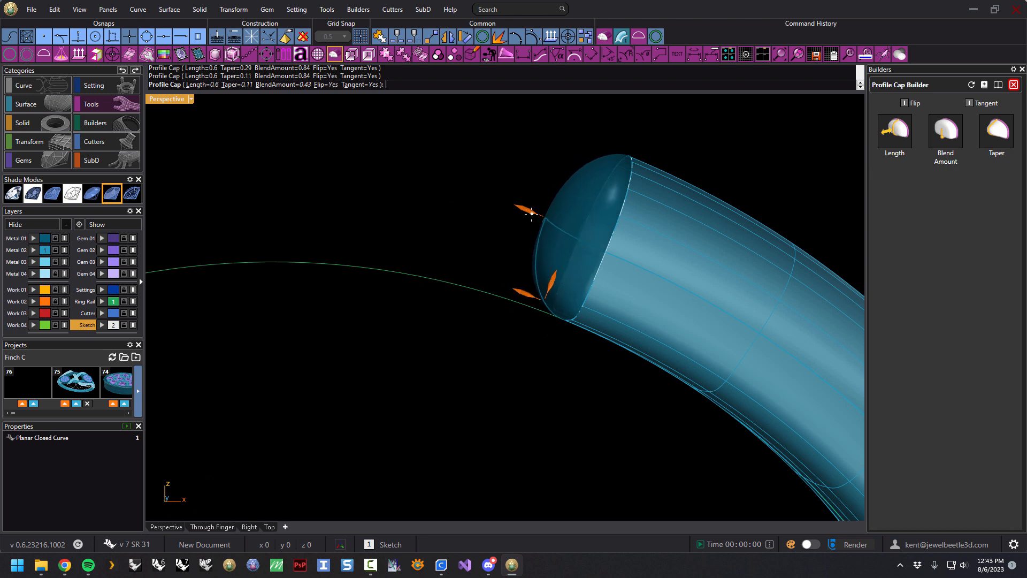
Step: Lengthen the cap to 0.71 and inspect its rounded shape
{"action": "left_click_drag", "start_coordinate": [524, 211], "coordinate": [517, 208]}
{"action": "right_click_drag", "start_coordinate": [486, 265], "coordinate": [531, 272]}
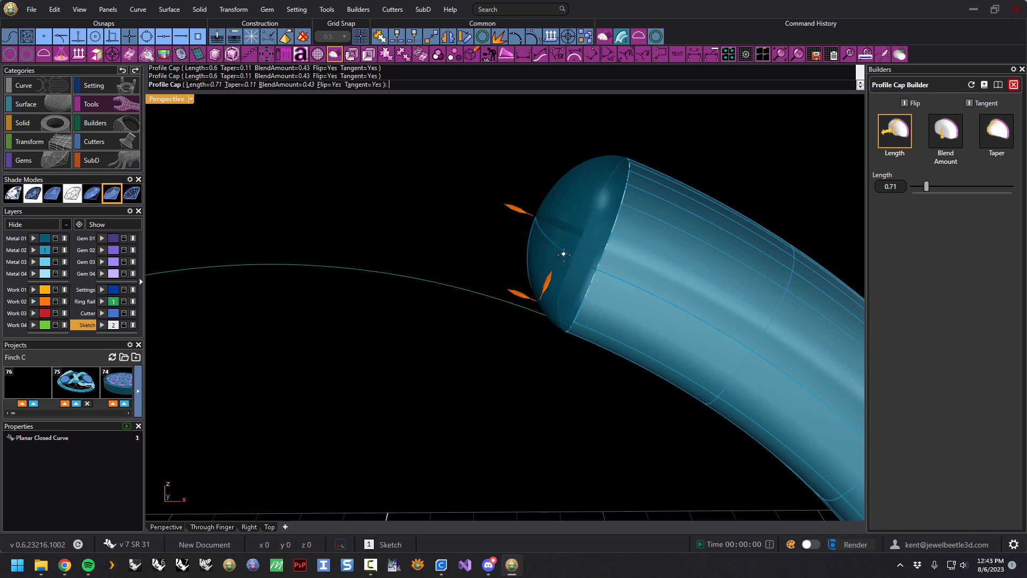
{"action": "mouse_move", "coordinate": [653, 237]}
{"action": "right_mouse_down"}
{"action": "mouse_move", "coordinate": [679, 229]}
{"action": "mouse_move", "coordinate": [651, 245]}
{"action": "right_mouse_up"}
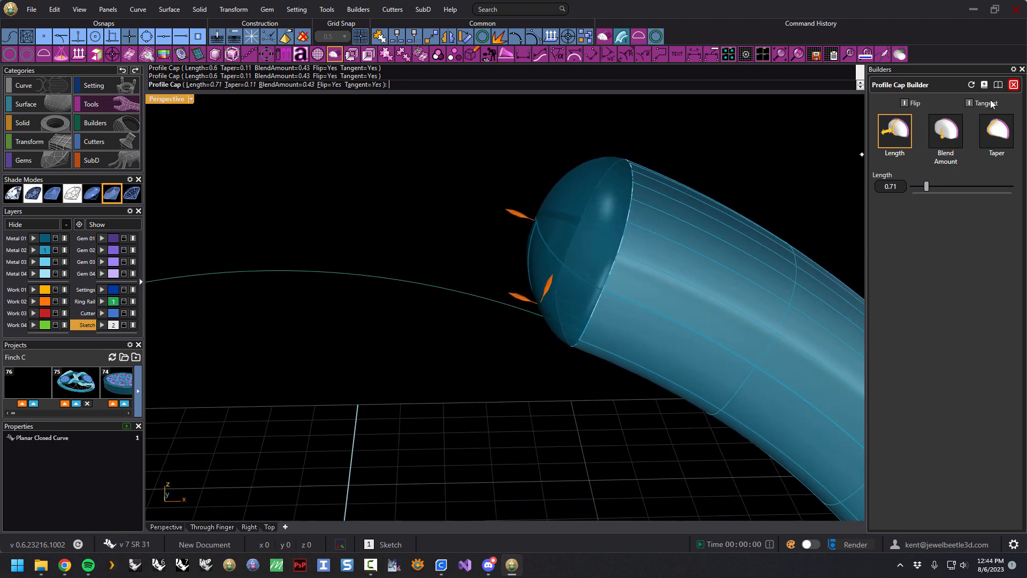
Step: Apply the PC 02 profile cap preset to the cap
{"action": "left_click", "coordinate": [999, 85]}
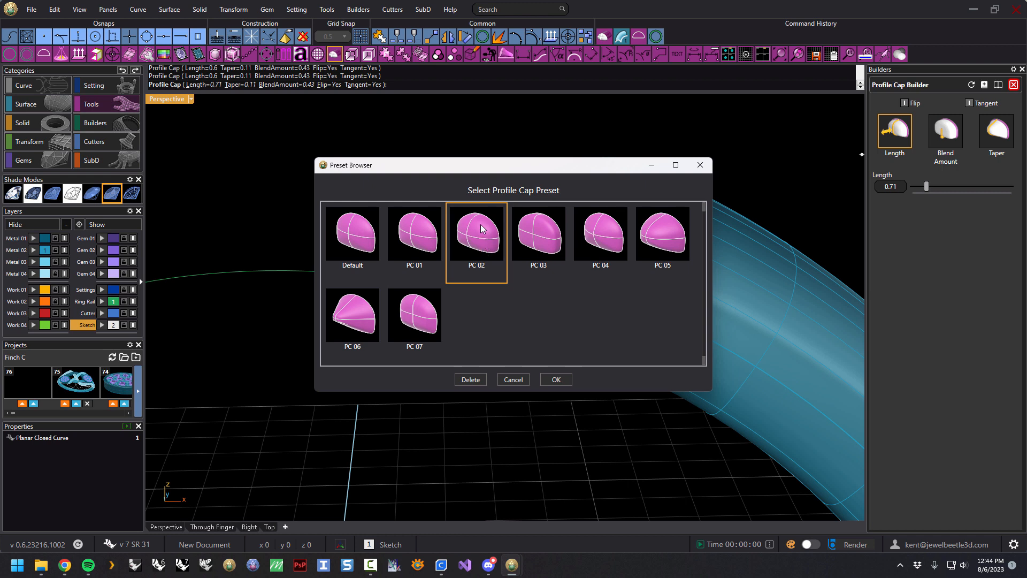
{"action": "left_click_drag", "start_coordinate": [499, 169], "coordinate": [323, 149]}
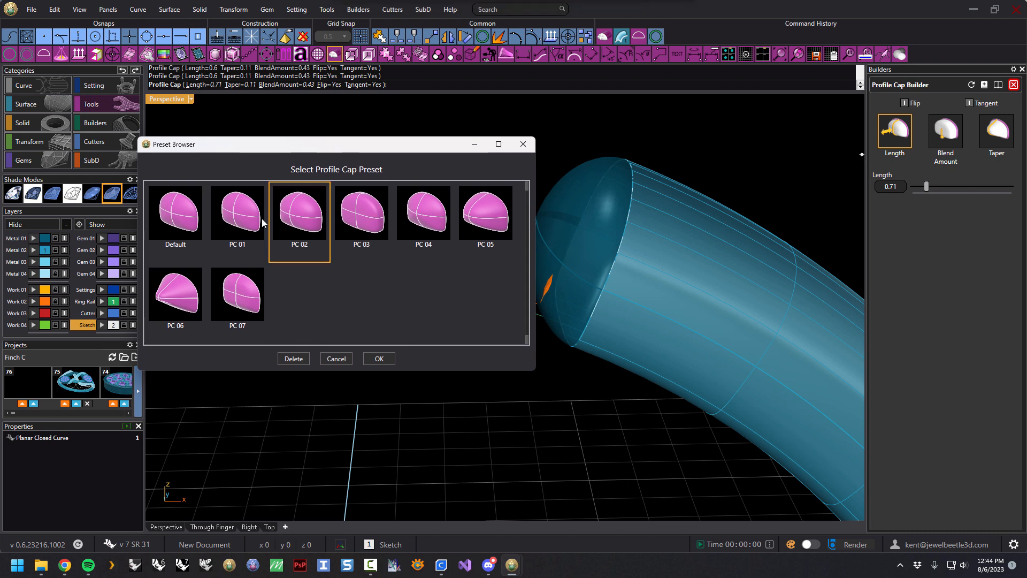
{"action": "left_click", "coordinate": [300, 216]}
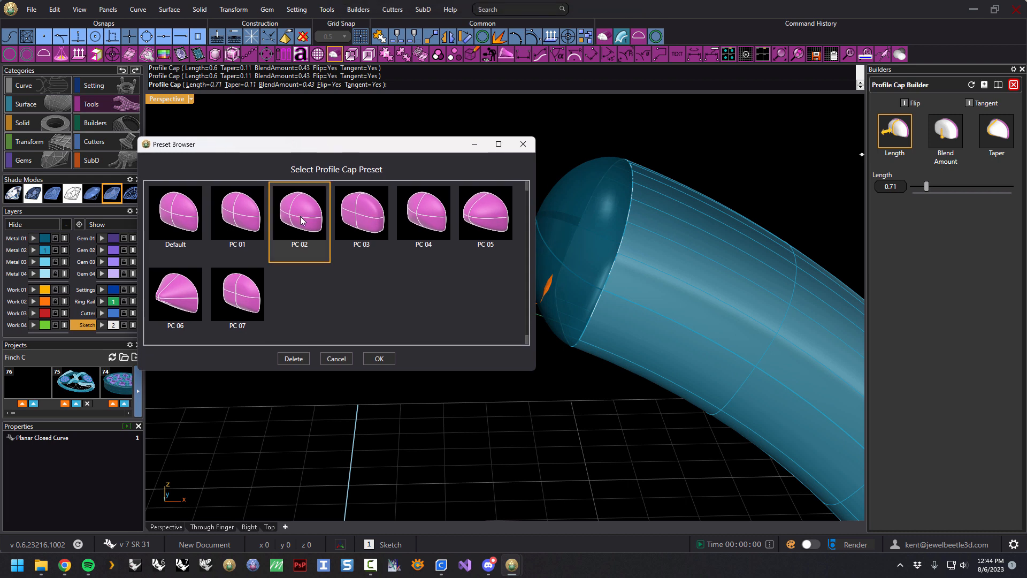
{"action": "left_click", "coordinate": [375, 360]}
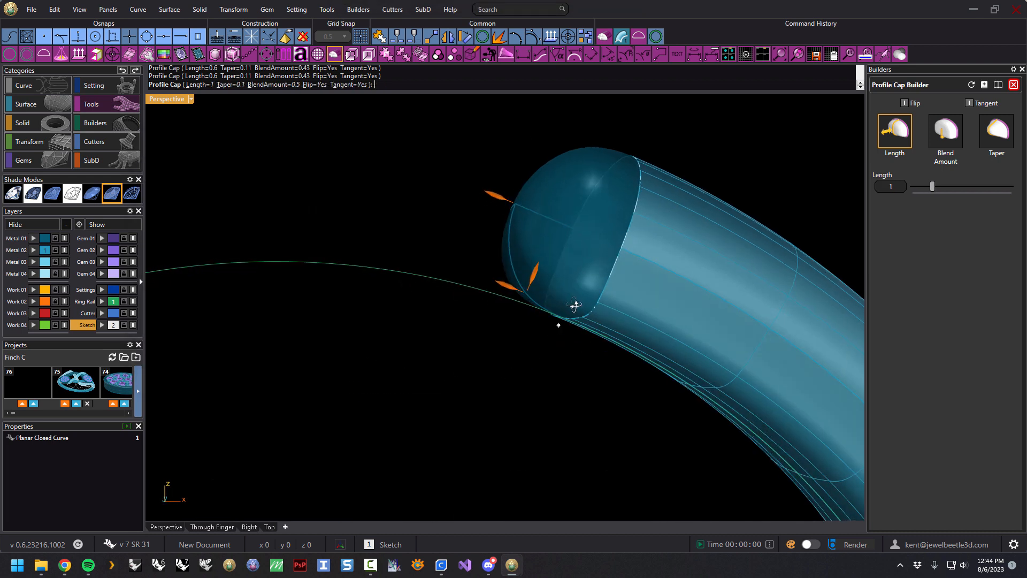
Step: Apply the PC 03 profile cap preset to the cap
{"action": "left_click", "coordinate": [999, 85]}
{"action": "left_click", "coordinate": [540, 239]}
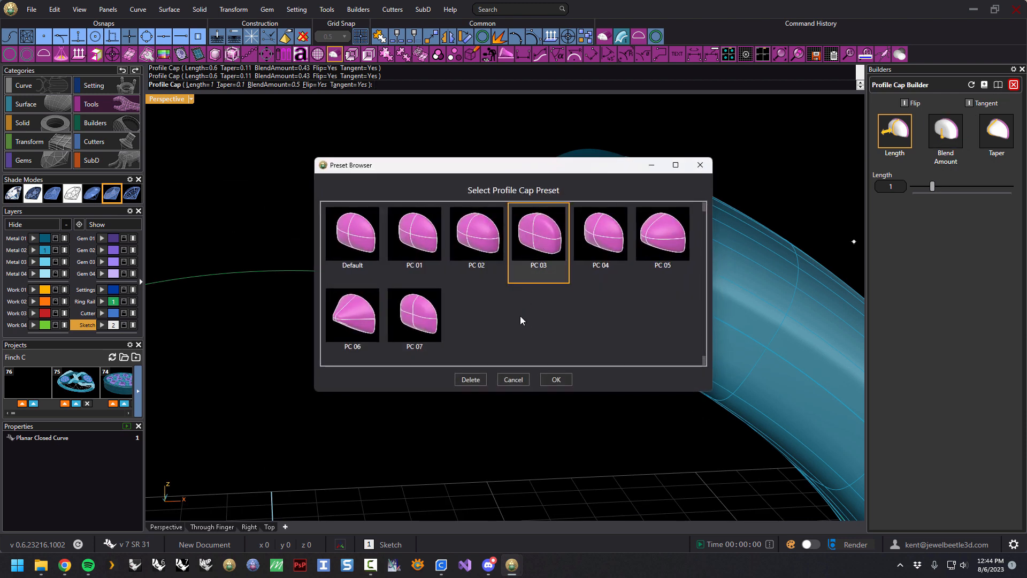
{"action": "left_click", "coordinate": [556, 379]}
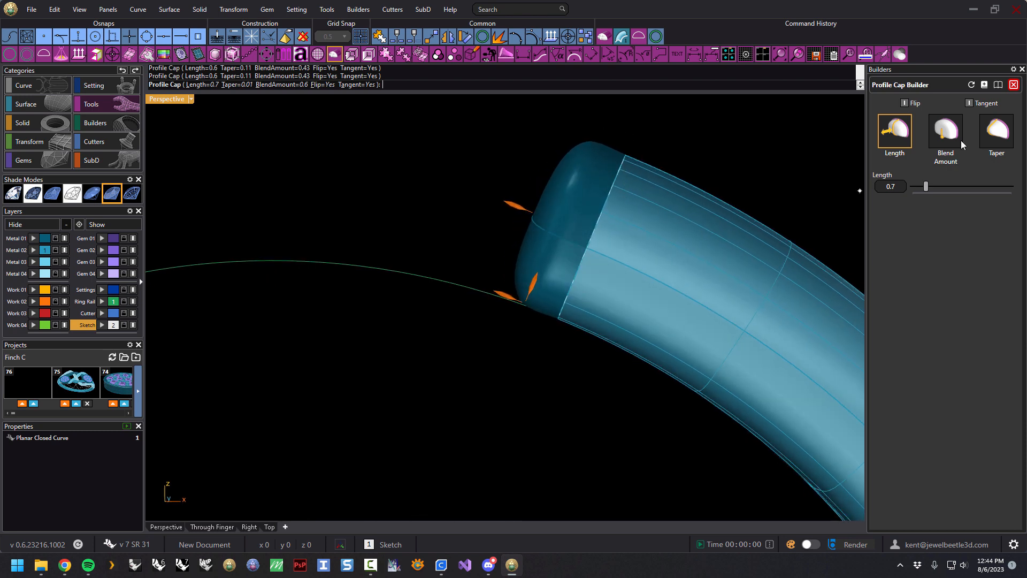
Step: Apply the PC 06 profile cap preset to the cap
{"action": "left_click", "coordinate": [1004, 87]}
{"action": "left_click", "coordinate": [415, 316]}
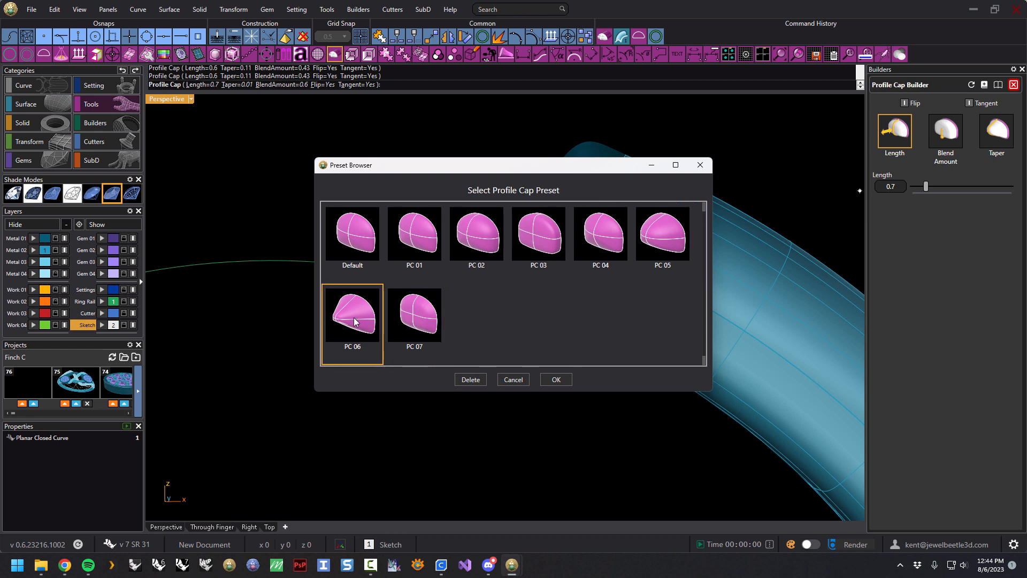
{"action": "left_click", "coordinate": [557, 380]}
{"action": "mouse_move", "coordinate": [548, 384]}
{"action": "right_mouse_down"}
{"action": "mouse_move", "coordinate": [592, 358]}
{"action": "mouse_move", "coordinate": [704, 390]}
{"action": "mouse_move", "coordinate": [813, 387]}
{"action": "mouse_move", "coordinate": [562, 383]}
{"action": "mouse_move", "coordinate": [557, 392]}
{"action": "right_mouse_up"}
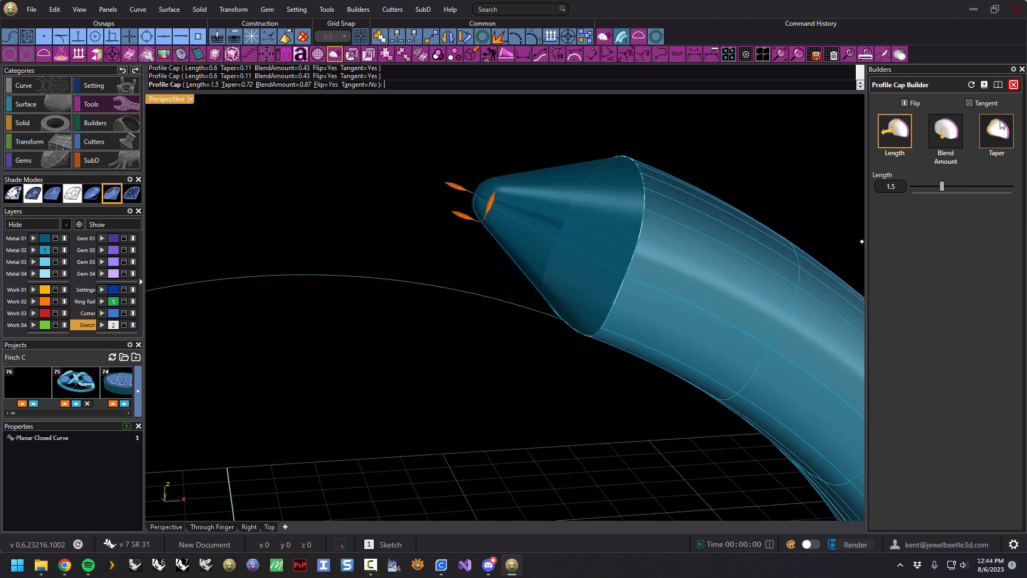
Step: Switch the cap to the PC 03 profile cap preset and finish building it
{"action": "left_click", "coordinate": [998, 85]}
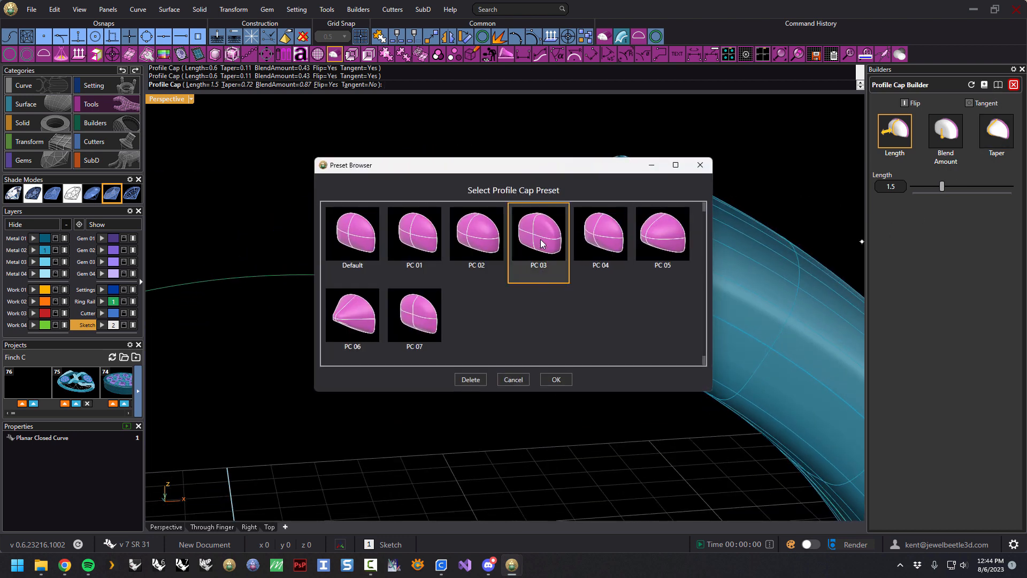
{"action": "left_click", "coordinate": [556, 380]}
{"action": "right_click_drag", "start_coordinate": [541, 375], "coordinate": [482, 248]}
{"action": "right_click", "coordinate": [478, 233]}
{"action": "right_click_drag", "start_coordinate": [518, 278], "coordinate": [533, 296]}
Step: Mirror the finished profile cap across the Y axis onto the shank's other open end
{"action": "left_click", "coordinate": [544, 297]}
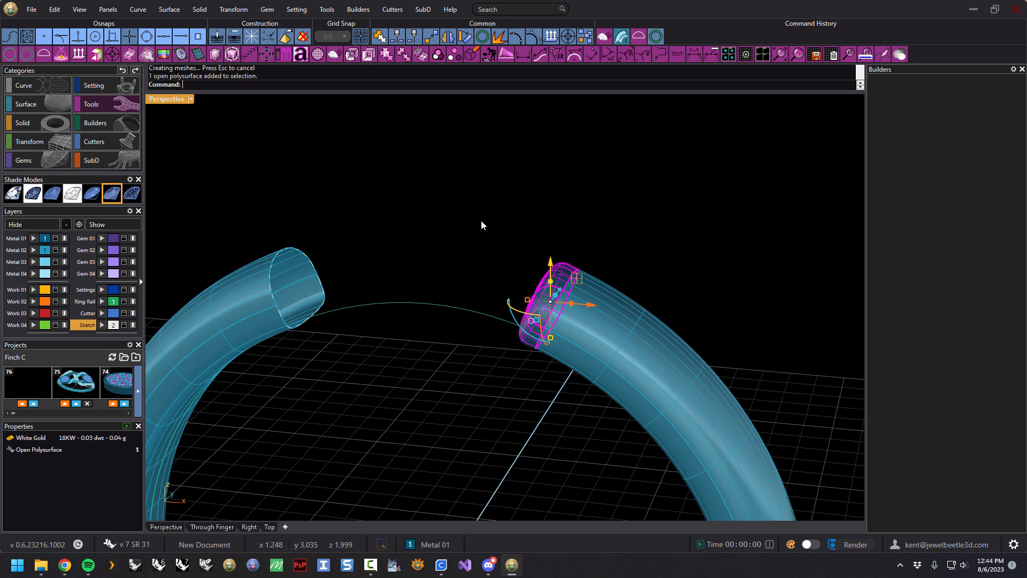
{"action": "key", "text": "ctrl+m"}
{"action": "mouse_move", "coordinate": [484, 256]}
{"action": "right_mouse_down"}
{"action": "mouse_move", "coordinate": [440, 337]}
{"action": "mouse_move", "coordinate": [450, 353]}
{"action": "mouse_move", "coordinate": [499, 282]}
{"action": "mouse_move", "coordinate": [497, 293]}
{"action": "mouse_move", "coordinate": [550, 294]}
{"action": "right_mouse_up"}
{"action": "key", "text": "Escape"}
Step: Edit the profile curve at the shank's capped end and slide it along the rail to position about 0.586, widening the gap
{"action": "left_click", "coordinate": [596, 230]}
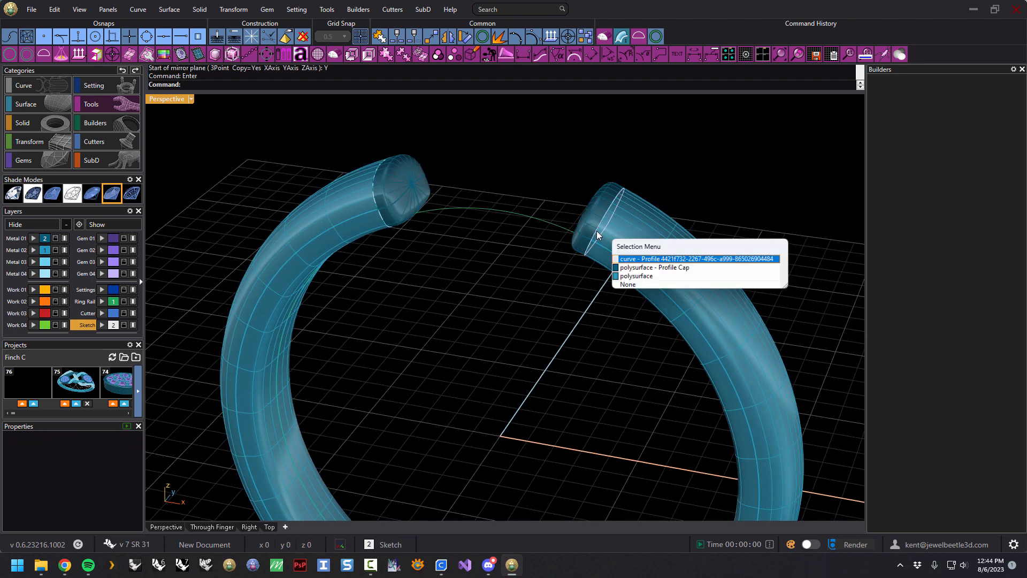
{"action": "left_click", "coordinate": [631, 255]}
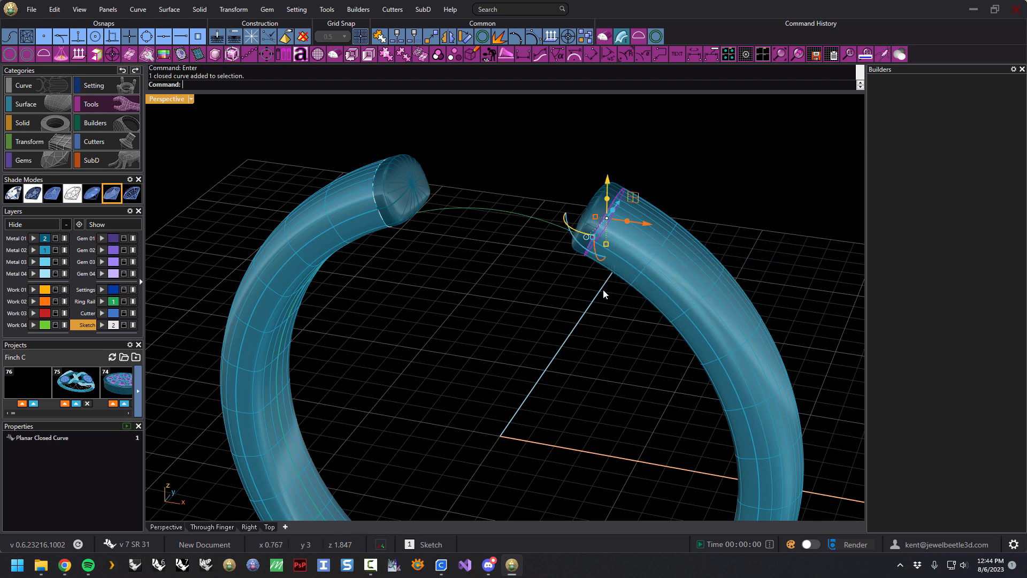
{"action": "left_click", "coordinate": [639, 37]}
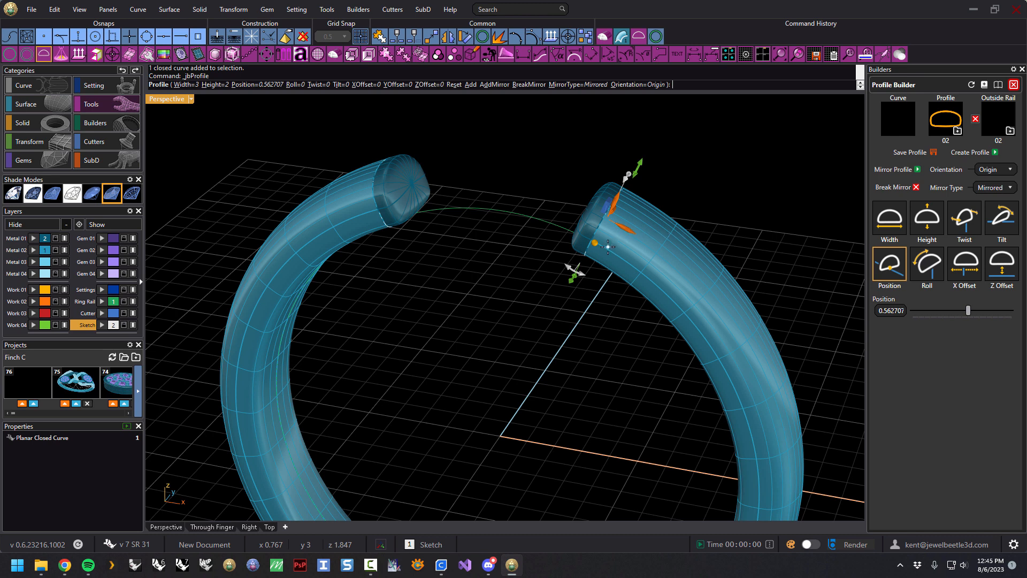
{"action": "left_click_drag", "start_coordinate": [595, 243], "coordinate": [666, 286]}
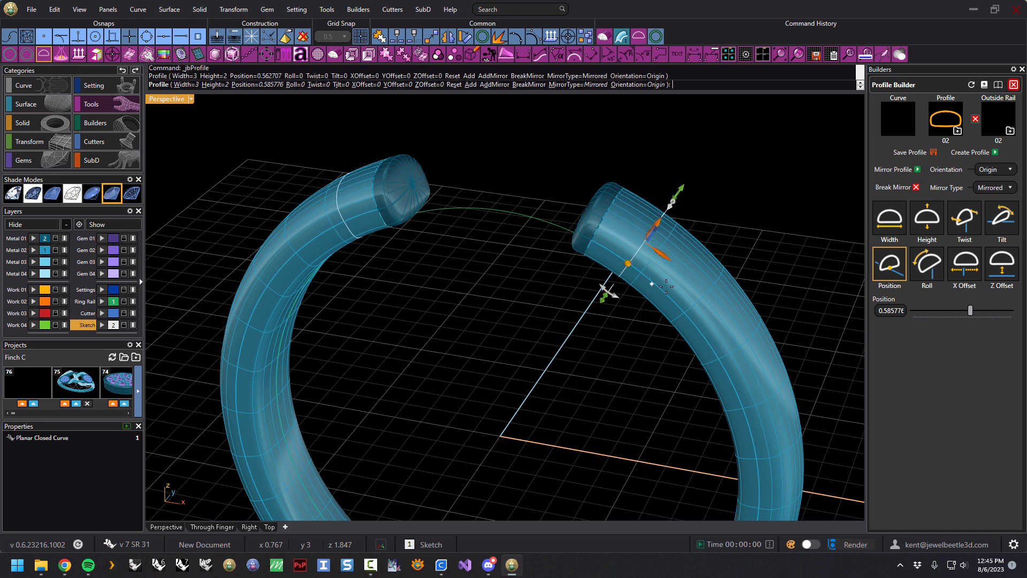
{"action": "right_click", "coordinate": [738, 172]}
{"action": "mouse_move", "coordinate": [547, 267]}
{"action": "right_mouse_down"}
{"action": "mouse_move", "coordinate": [631, 191]}
{"action": "mouse_move", "coordinate": [562, 222]}
{"action": "mouse_move", "coordinate": [538, 256]}
{"action": "right_mouse_up"}
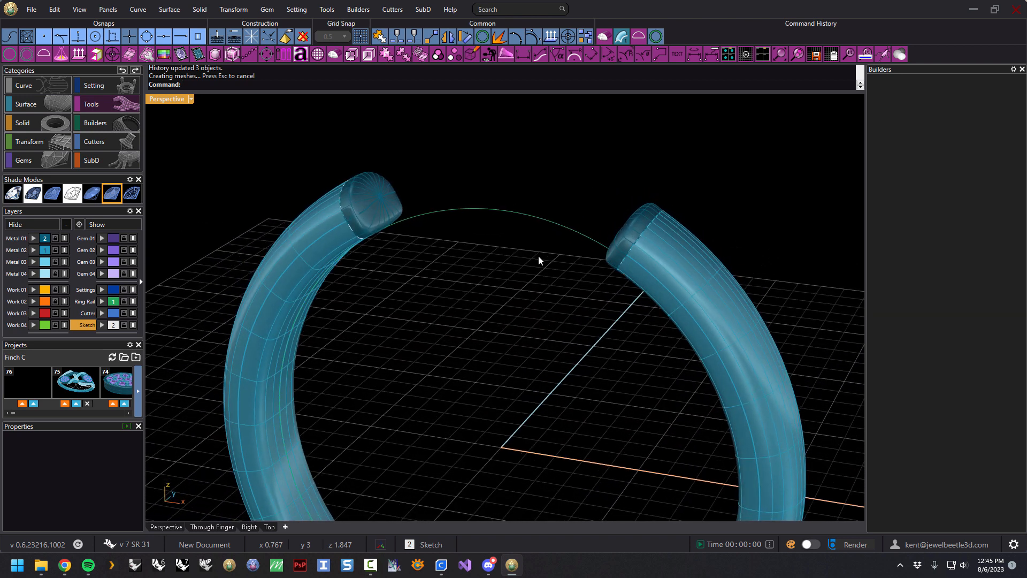
Step: Slide the mirrored end profile along the rail to position about 0.554, using profile shape 02, to narrow the shank's gap
{"action": "left_click", "coordinate": [642, 237]}
{"action": "left_click", "coordinate": [657, 266]}
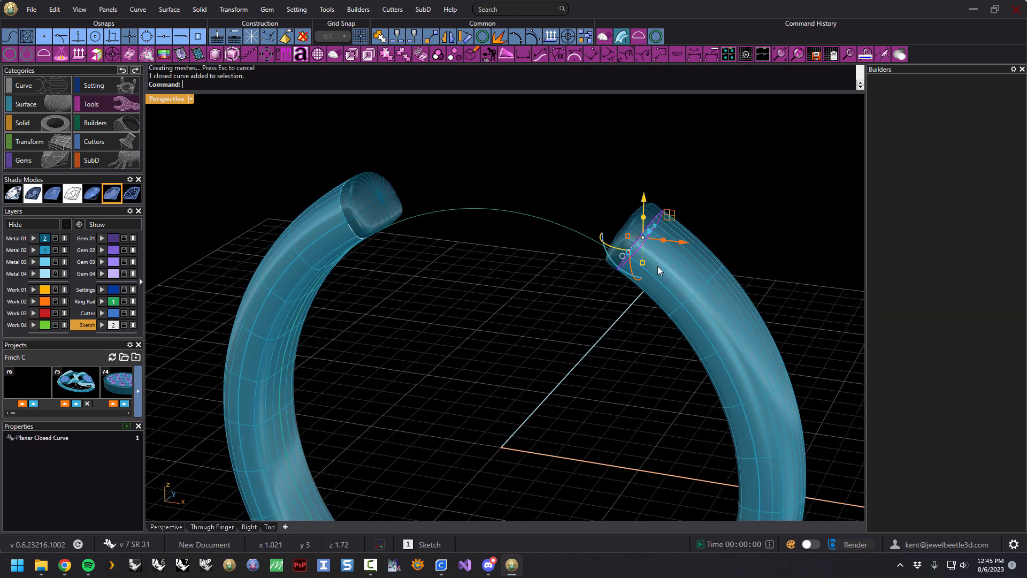
{"action": "left_click", "coordinate": [638, 37]}
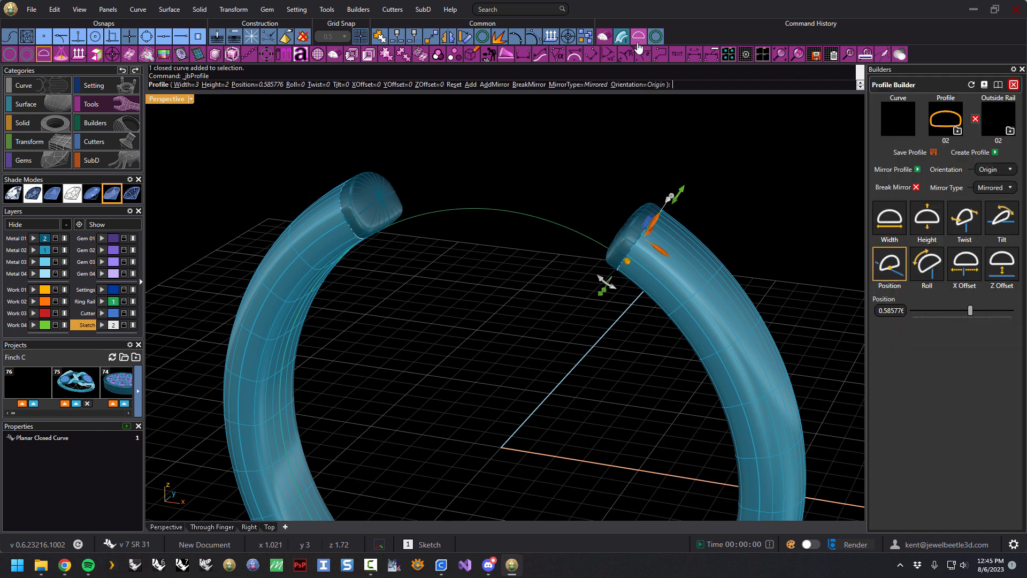
{"action": "left_click_drag", "start_coordinate": [629, 262], "coordinate": [582, 234]}
{"action": "left_click", "coordinate": [937, 124]}
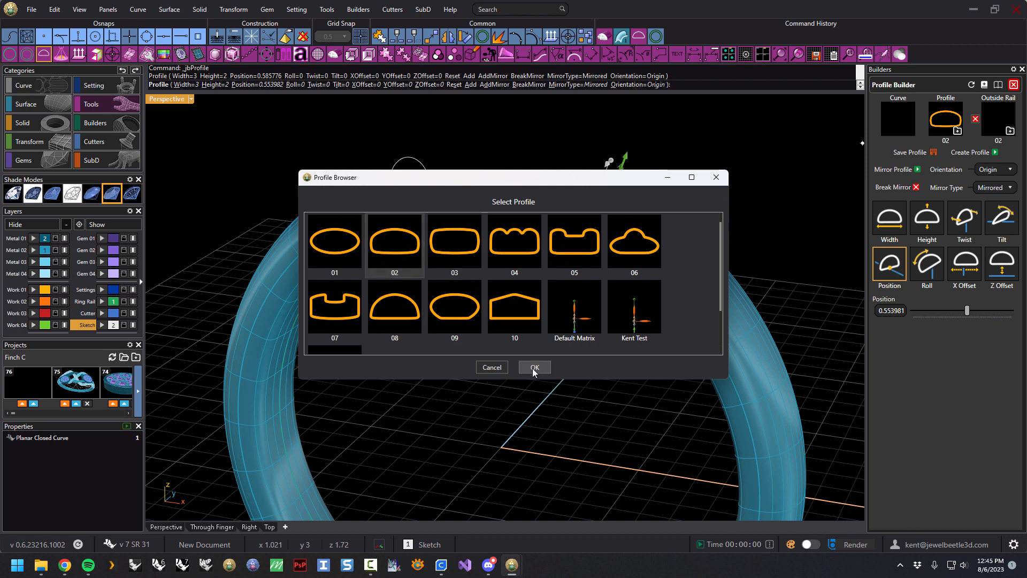
{"action": "left_click", "coordinate": [535, 367]}
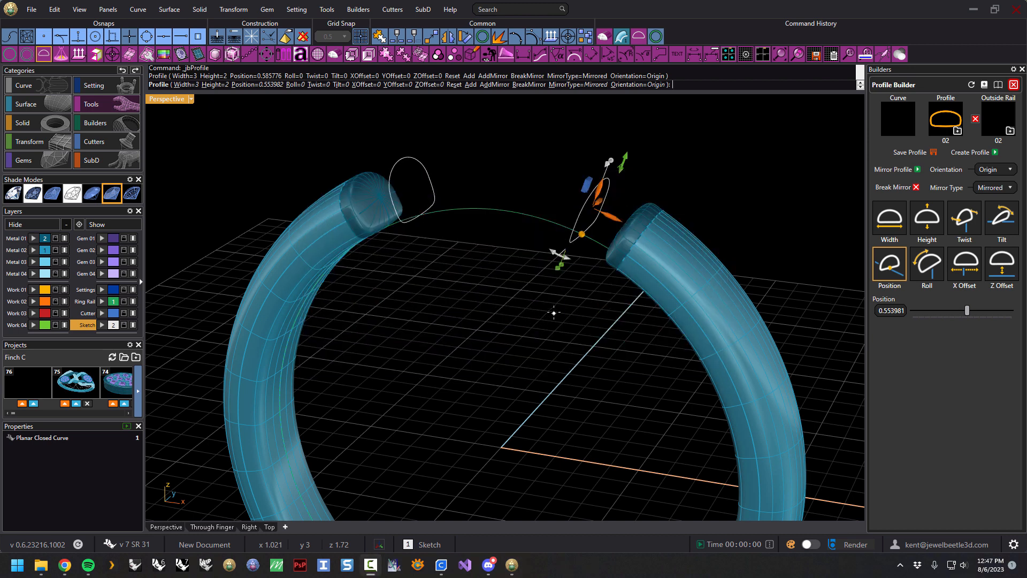
{"action": "left_click", "coordinate": [553, 313]}
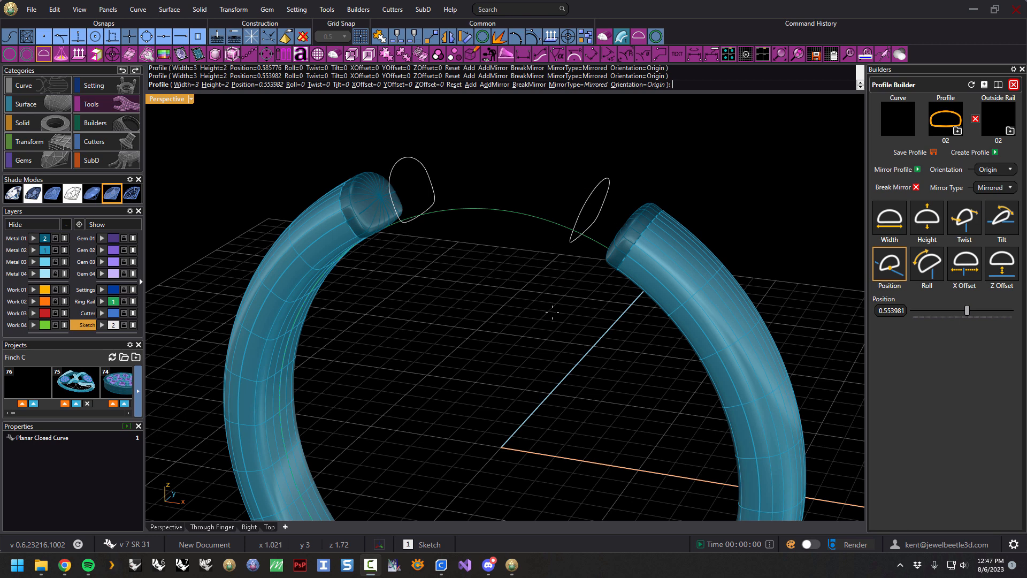
{"action": "key", "text": "Return"}
{"action": "right_click_drag", "start_coordinate": [562, 321], "coordinate": [574, 339]}
{"action": "scroll", "coordinate": [573, 339], "scroll_direction": "down", "scroll_amount": 4}
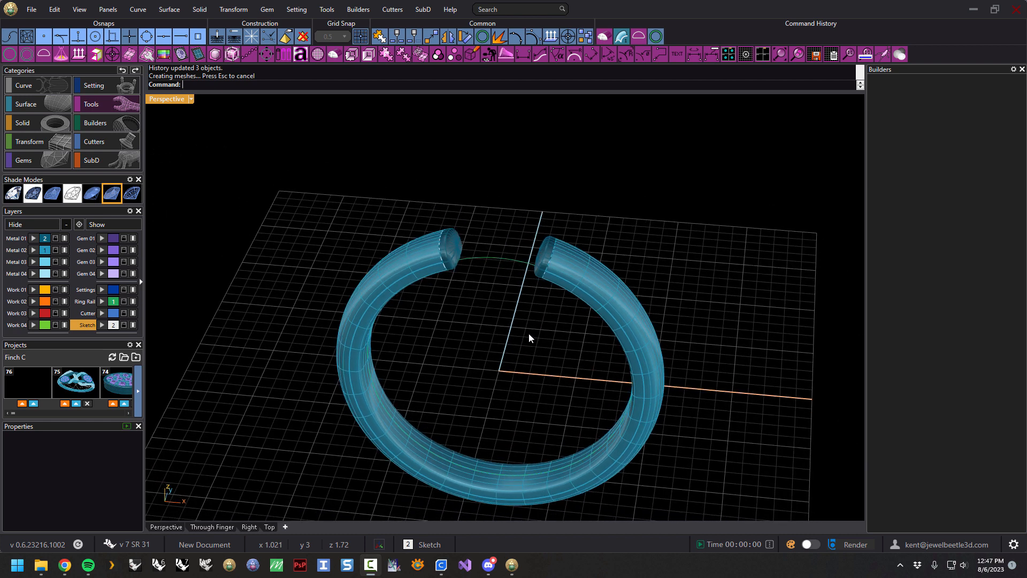
Step: Draw a closed freeform curve through points on the ground plane inside the ring, on the Work 01 layer
{"action": "left_click", "coordinate": [44, 91]}
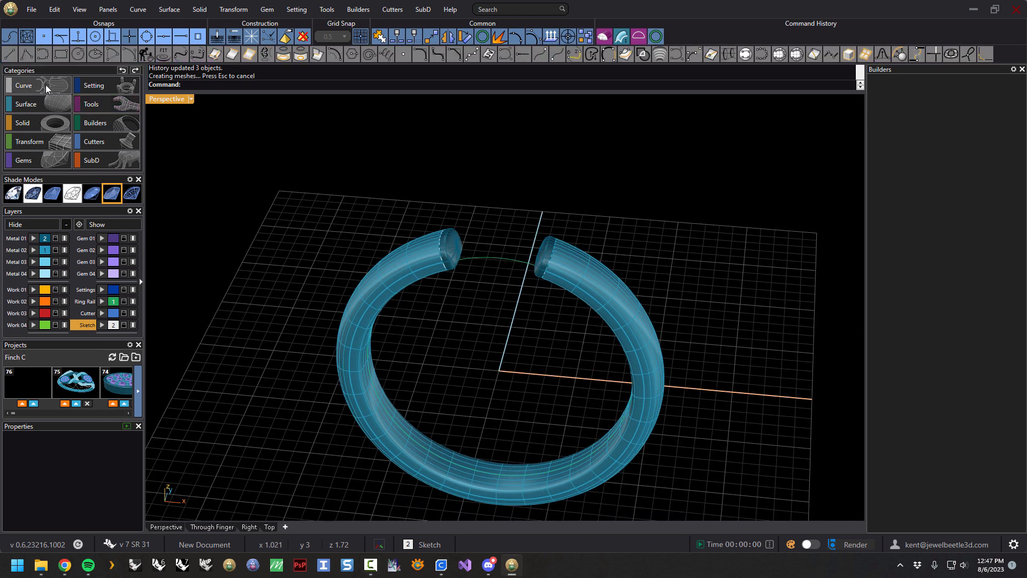
{"action": "mouse_move", "coordinate": [492, 368]}
{"action": "right_mouse_down"}
{"action": "mouse_move", "coordinate": [512, 361]}
{"action": "mouse_move", "coordinate": [504, 370]}
{"action": "right_mouse_up"}
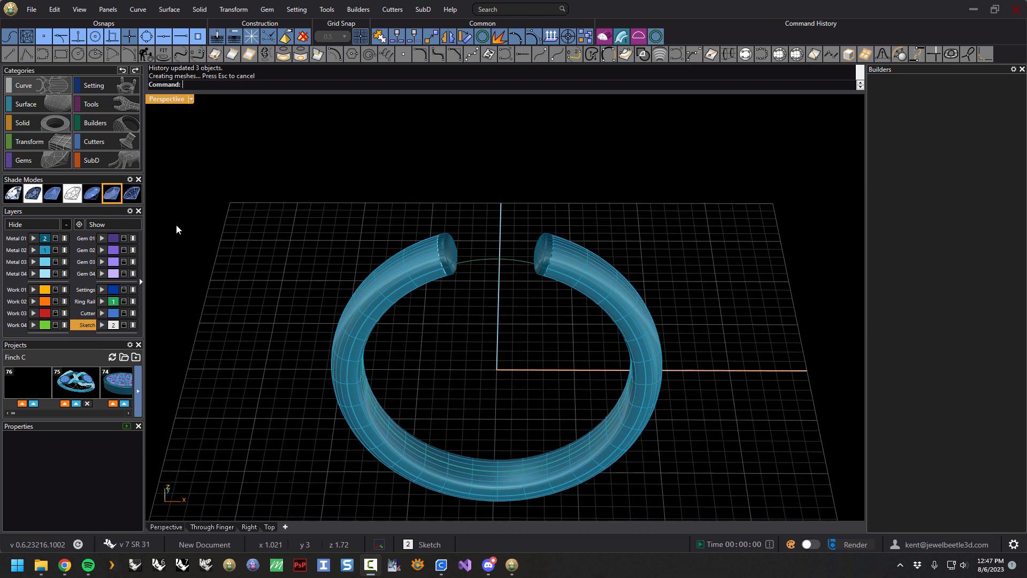
{"action": "left_click", "coordinate": [45, 53]}
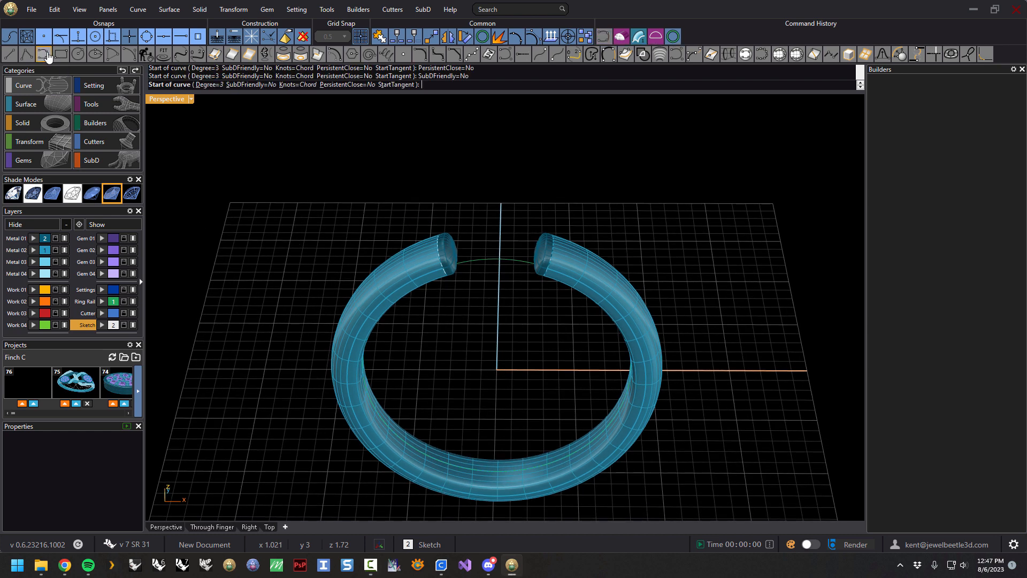
{"action": "left_click", "coordinate": [45, 294]}
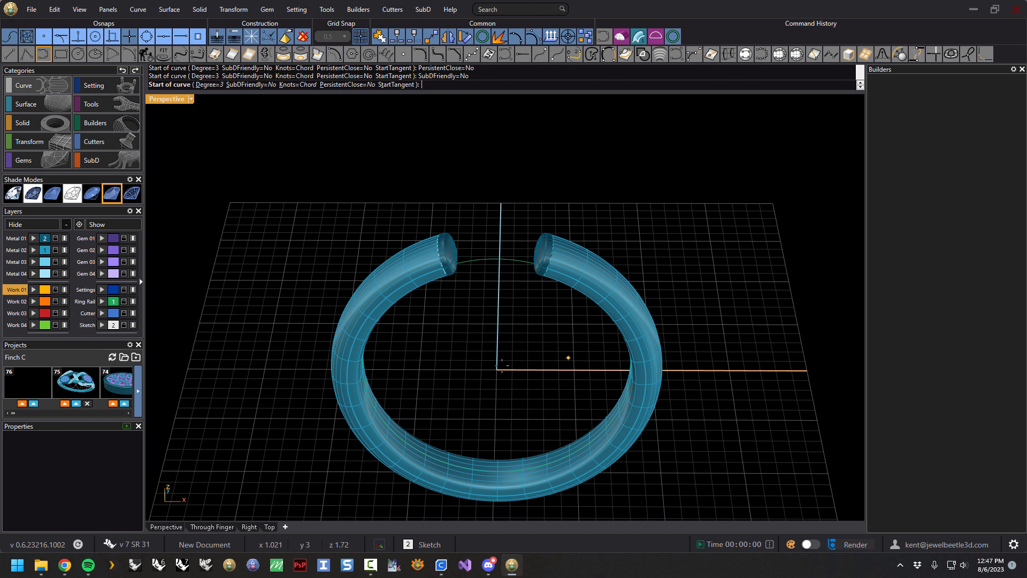
{"action": "left_click", "coordinate": [468, 373]}
{"action": "left_click", "coordinate": [498, 352]}
{"action": "left_click", "coordinate": [520, 349]}
{"action": "left_click", "coordinate": [554, 363]}
{"action": "left_click", "coordinate": [552, 384]}
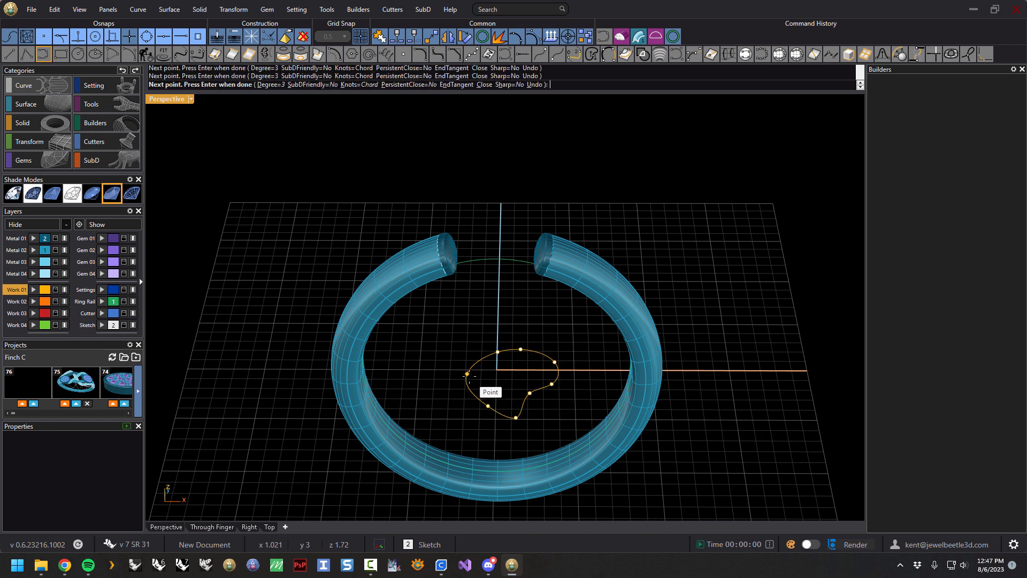
{"action": "left_click", "coordinate": [467, 374]}
{"action": "left_click", "coordinate": [552, 383]}
{"action": "right_click_drag", "start_coordinate": [552, 383], "coordinate": [531, 355]}
Step: Build a profile cap on the freeform curve with length 1.08 and blend amount 0.18
{"action": "left_click", "coordinate": [620, 37]}
{"action": "right_click_drag", "start_coordinate": [546, 421], "coordinate": [615, 402]}
{"action": "scroll", "coordinate": [523, 395], "scroll_direction": "up", "scroll_amount": 5}
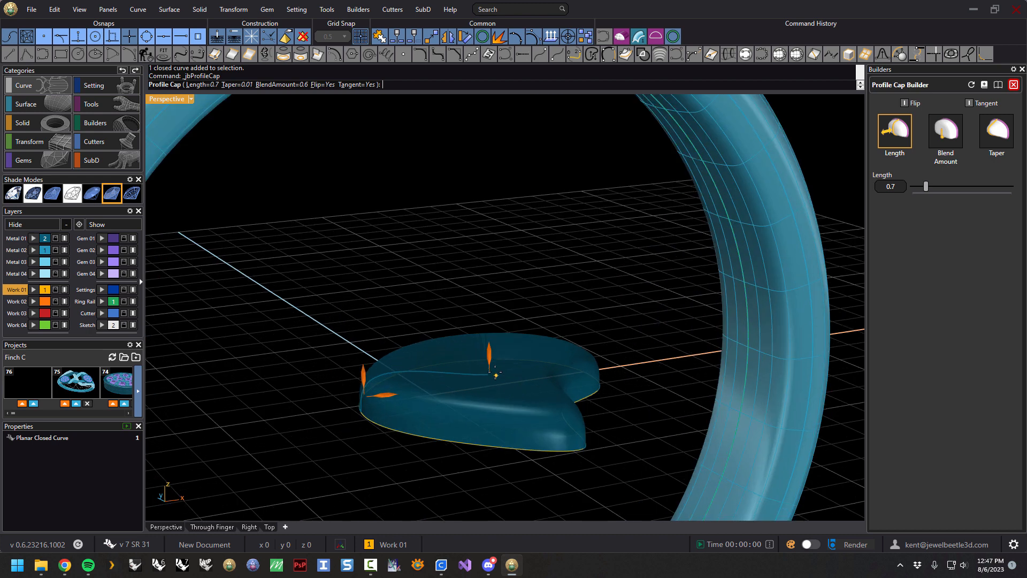
{"action": "mouse_move", "coordinate": [489, 348]}
{"action": "left_mouse_down"}
{"action": "mouse_move", "coordinate": [484, 321]}
{"action": "mouse_move", "coordinate": [483, 338]}
{"action": "left_mouse_up"}
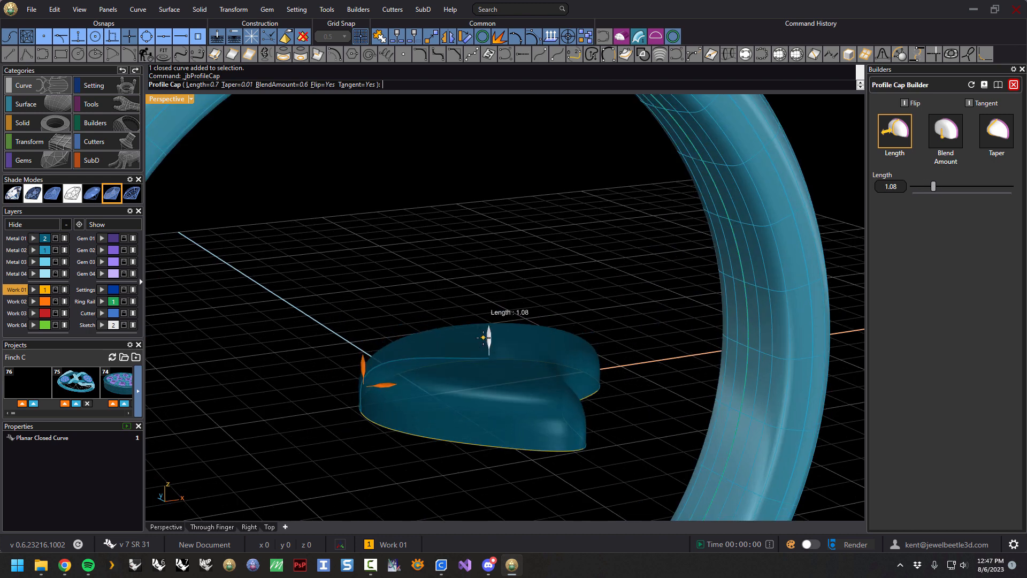
{"action": "mouse_move", "coordinate": [364, 362]}
{"action": "left_mouse_down"}
{"action": "mouse_move", "coordinate": [364, 385]}
{"action": "mouse_move", "coordinate": [366, 377]}
{"action": "left_mouse_up"}
{"action": "right_click_drag", "start_coordinate": [541, 374], "coordinate": [522, 411]}
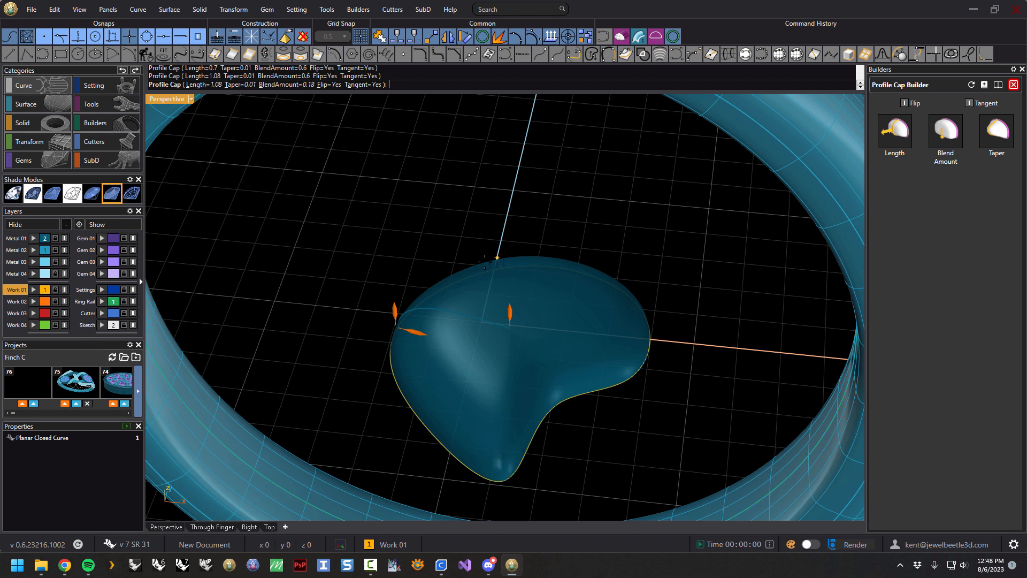
{"action": "right_click_drag", "start_coordinate": [518, 373], "coordinate": [551, 369]}
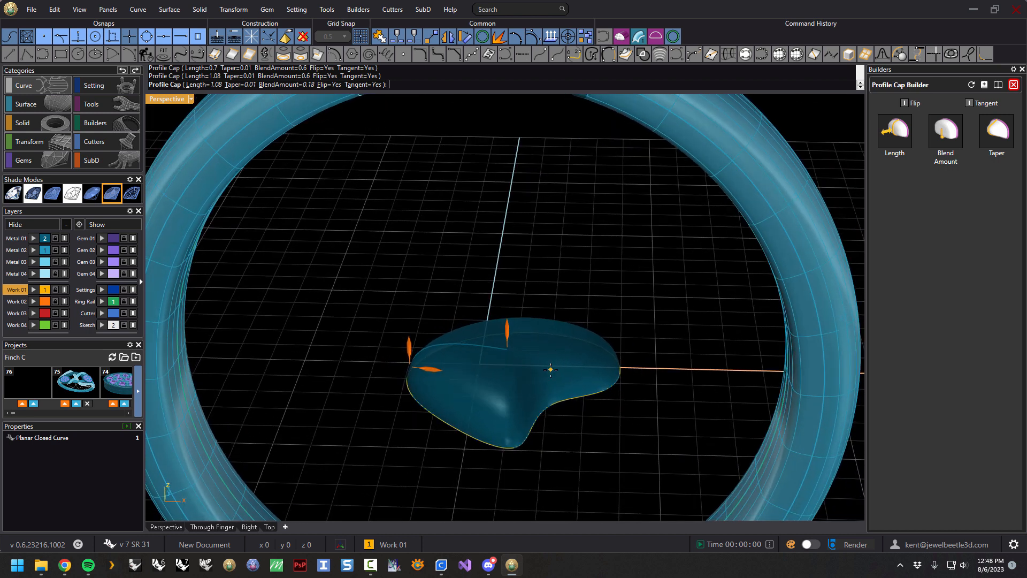
{"action": "right_click", "coordinate": [551, 369]}
Step: Delete the cap surface built on the freeform curve, keeping the curve itself
{"action": "left_click", "coordinate": [547, 371]}
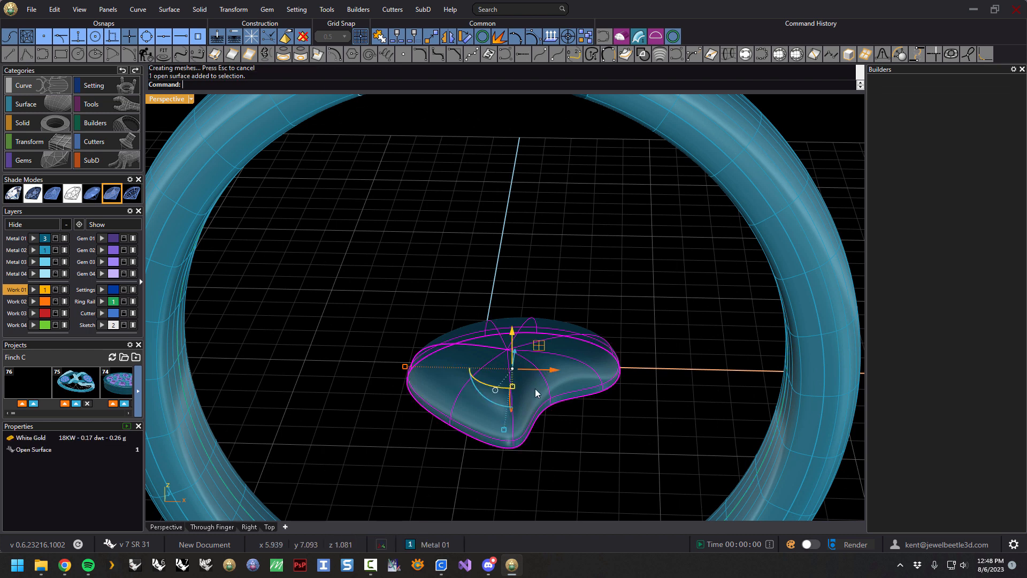
{"action": "key", "text": "Delete"}
{"action": "scroll", "coordinate": [532, 396], "scroll_direction": "down", "scroll_amount": 4}
Step: Raise the freeform curve toward the ring's opening and rotate it upright
{"action": "left_click", "coordinate": [548, 397]}
{"action": "left_click_drag", "start_coordinate": [524, 357], "coordinate": [525, 271]}
{"action": "right_click_drag", "start_coordinate": [514, 370], "coordinate": [510, 342]}
{"action": "left_click_drag", "start_coordinate": [510, 345], "coordinate": [463, 316]}
{"action": "right_click_drag", "start_coordinate": [517, 331], "coordinate": [493, 356]}
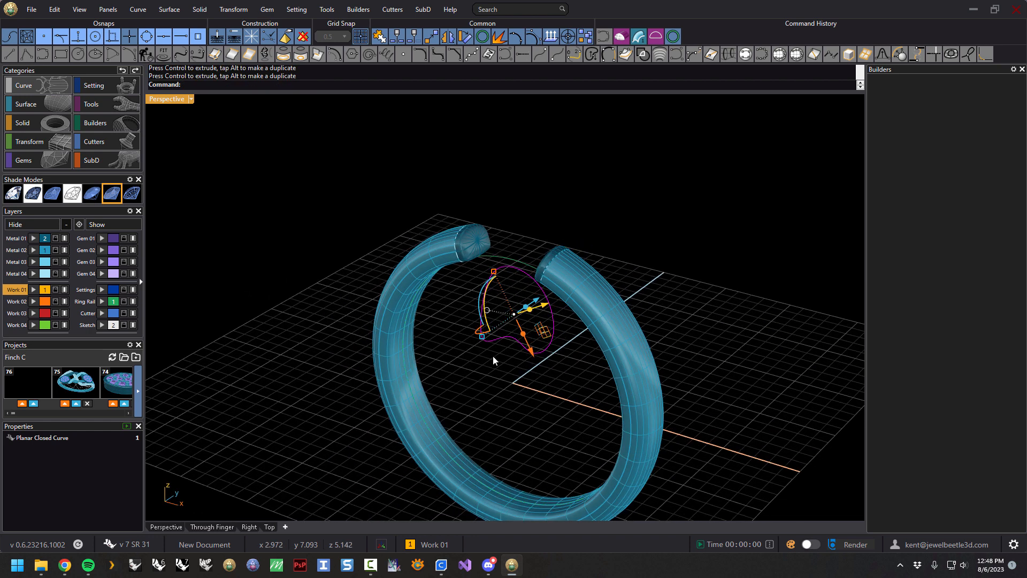
{"action": "right_click_drag", "start_coordinate": [492, 300], "coordinate": [507, 339]}
{"action": "left_click_drag", "start_coordinate": [481, 338], "coordinate": [464, 319]}
Step: Scale the upright freeform curve down uniformly in 3D
{"action": "right_click_drag", "start_coordinate": [545, 360], "coordinate": [508, 294]}
{"action": "left_click_drag", "start_coordinate": [497, 269], "coordinate": [507, 288], "text": "shift"}
{"action": "left_click", "coordinate": [533, 383]}
Step: Build a profile cap on the upright freeform curve with length 1.04
{"action": "left_click", "coordinate": [541, 328]}
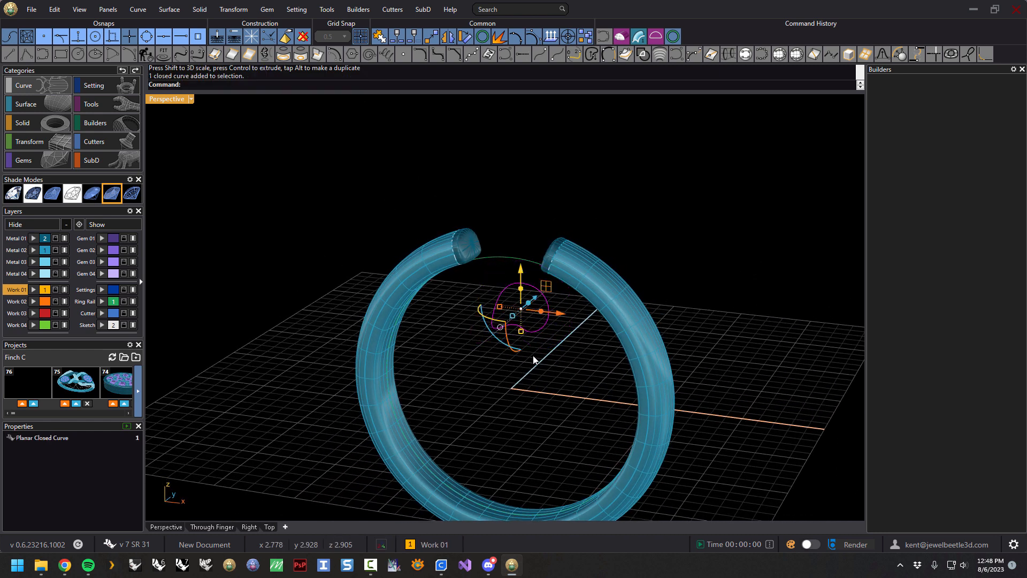
{"action": "right_click", "coordinate": [533, 356]}
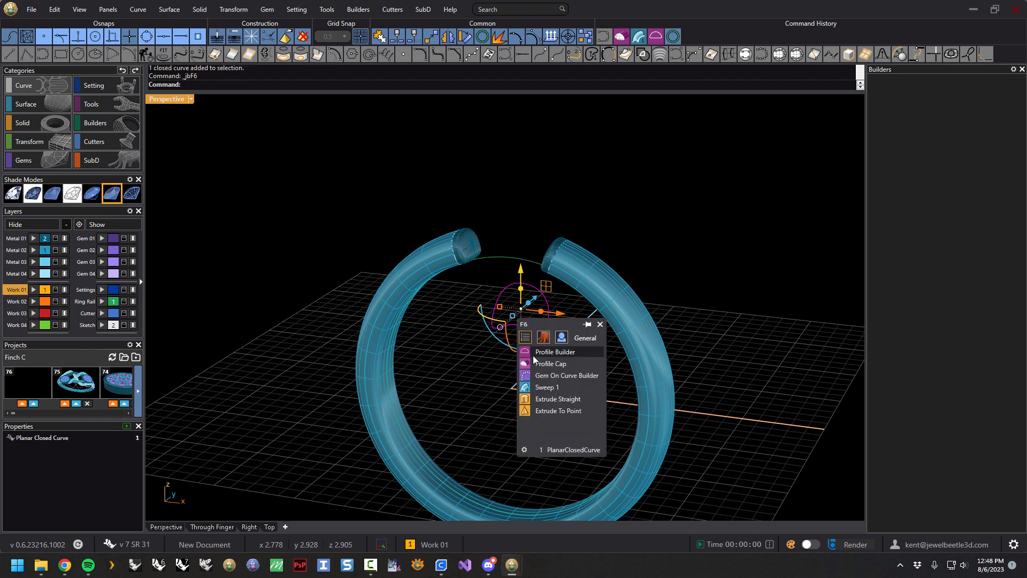
{"action": "left_click", "coordinate": [547, 363]}
{"action": "right_click_drag", "start_coordinate": [544, 360], "coordinate": [653, 316]}
{"action": "scroll", "coordinate": [542, 284], "scroll_direction": "up", "scroll_amount": 5}
{"action": "mouse_move", "coordinate": [568, 313]}
{"action": "left_mouse_down"}
{"action": "mouse_move", "coordinate": [550, 321]}
{"action": "mouse_move", "coordinate": [569, 314]}
{"action": "left_mouse_up"}
{"action": "right_click_drag", "start_coordinate": [569, 314], "coordinate": [508, 369]}
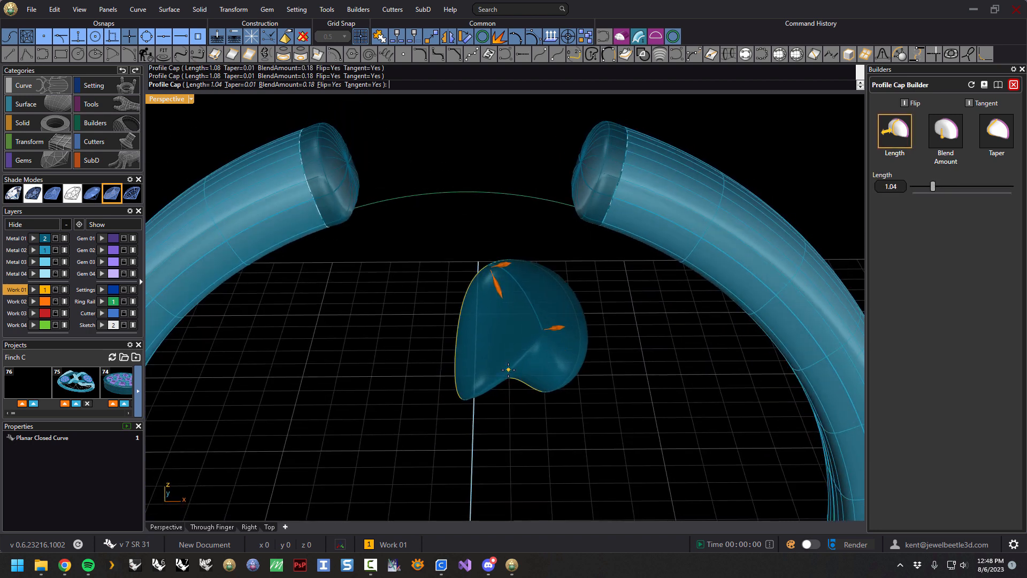
{"action": "right_click", "coordinate": [577, 380]}
Step: Reposition the base curve of the freeform cap near the ring's opening
{"action": "left_click", "coordinate": [530, 387]}
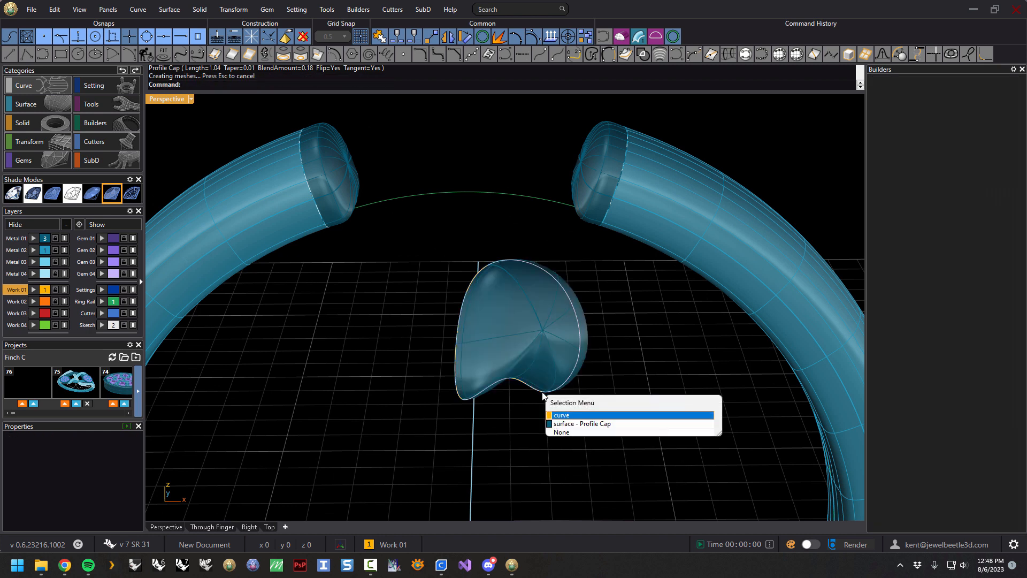
{"action": "left_click", "coordinate": [568, 417]}
{"action": "right_click_drag", "start_coordinate": [532, 367], "coordinate": [595, 389]}
{"action": "left_click_drag", "start_coordinate": [554, 316], "coordinate": [601, 303]}
{"action": "right_click_drag", "start_coordinate": [601, 385], "coordinate": [556, 342]}
{"action": "left_click", "coordinate": [568, 397]}
Step: Draw a second closed freeform curve, C-shaped, through points on the ground plane around the origin
{"action": "scroll", "coordinate": [541, 390], "scroll_direction": "down", "scroll_amount": 6}
{"action": "right_click_drag", "start_coordinate": [526, 388], "coordinate": [525, 351]}
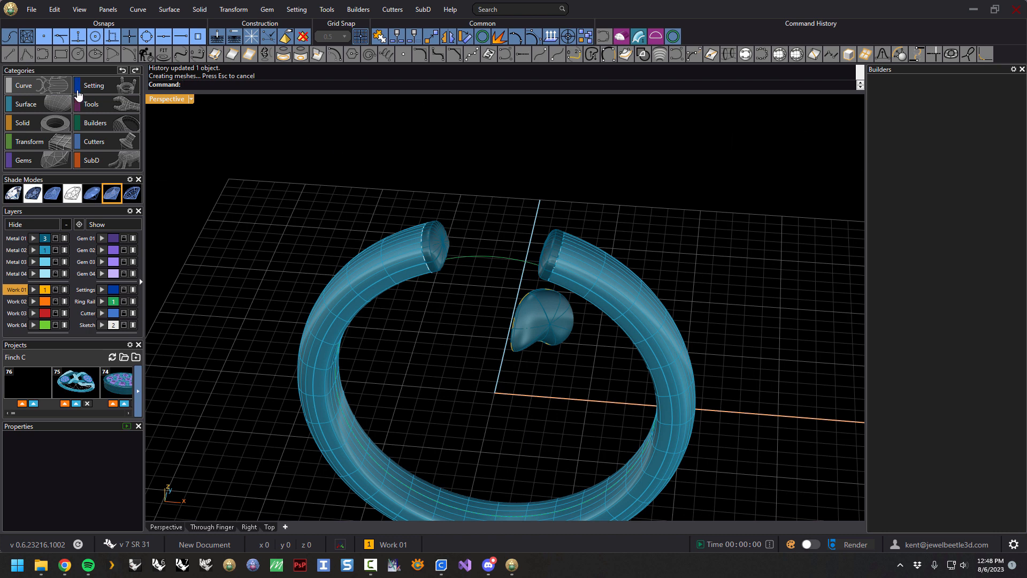
{"action": "left_click", "coordinate": [43, 55]}
{"action": "left_click", "coordinate": [460, 382]}
{"action": "left_click", "coordinate": [485, 371]}
{"action": "left_click", "coordinate": [521, 380]}
{"action": "left_click", "coordinate": [530, 402]}
{"action": "left_click", "coordinate": [511, 425]}
{"action": "left_click", "coordinate": [497, 416]}
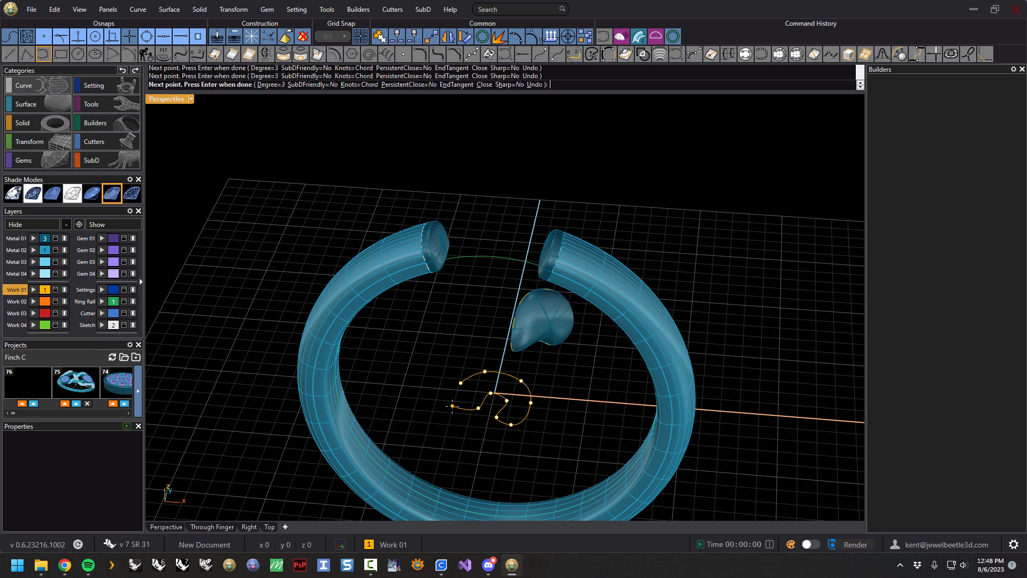
{"action": "left_click", "coordinate": [460, 382]}
Step: Build a profile cap on the C-shaped ground curve with length 1.04, taper 0.01 and blend amount 0.18
{"action": "scroll", "coordinate": [489, 399], "scroll_direction": "up", "scroll_amount": 5}
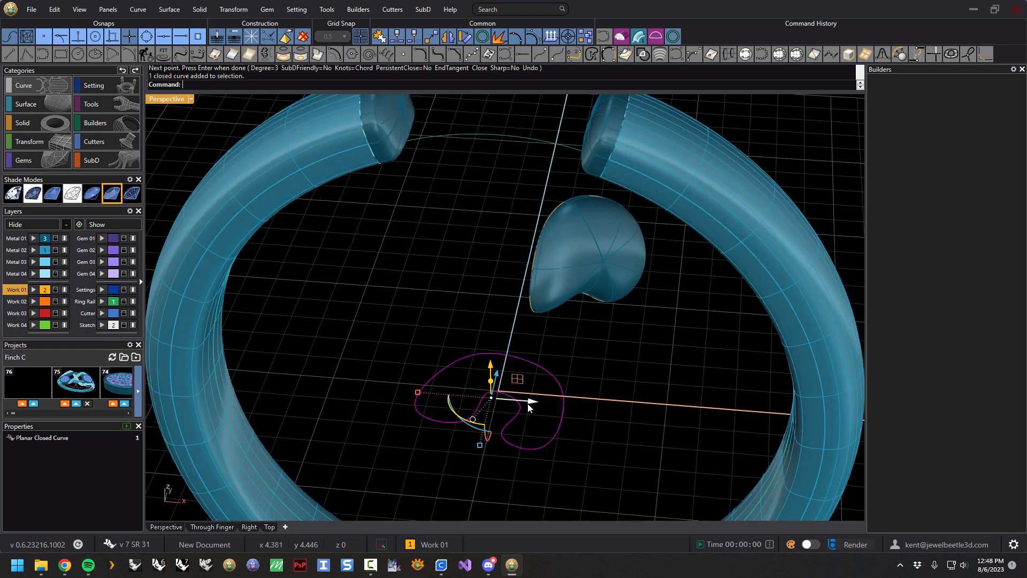
{"action": "middle_click", "coordinate": [521, 410]}
{"action": "left_click", "coordinate": [530, 424]}
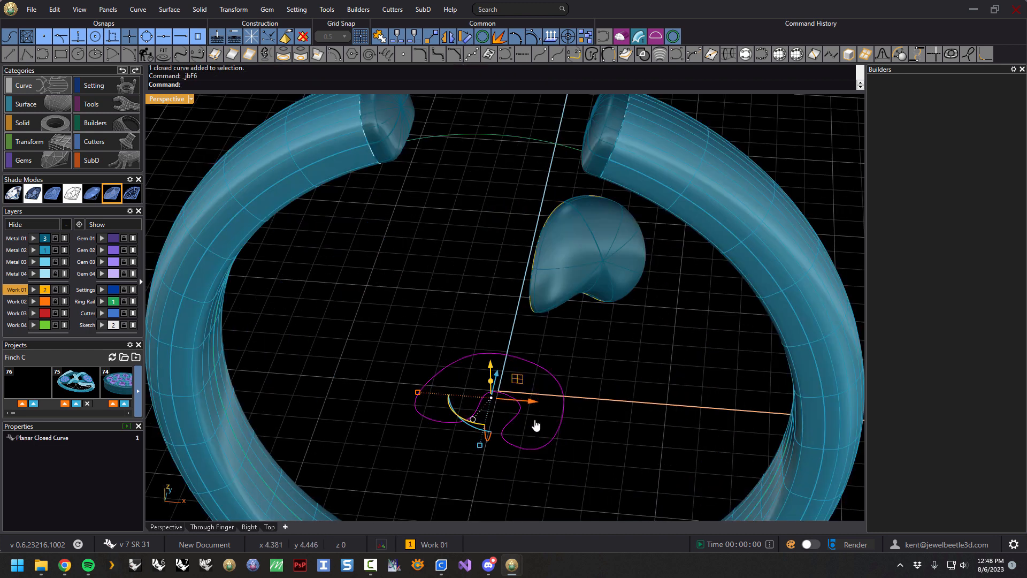
{"action": "right_click_drag", "start_coordinate": [524, 426], "coordinate": [489, 364]}
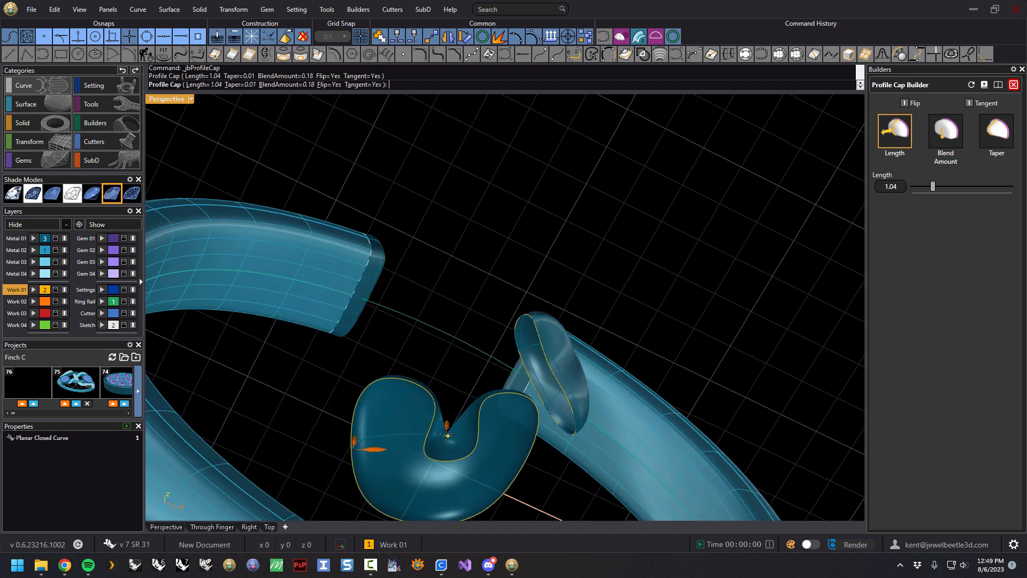
{"action": "right_click_drag", "start_coordinate": [467, 431], "coordinate": [507, 390]}
{"action": "scroll", "coordinate": [502, 369], "scroll_direction": "up", "scroll_amount": 7}
{"action": "right_click_drag", "start_coordinate": [494, 343], "coordinate": [499, 370]}
{"action": "right_click_drag", "start_coordinate": [505, 320], "coordinate": [445, 210]}
{"action": "scroll", "coordinate": [489, 260], "scroll_direction": "up", "scroll_amount": 5}
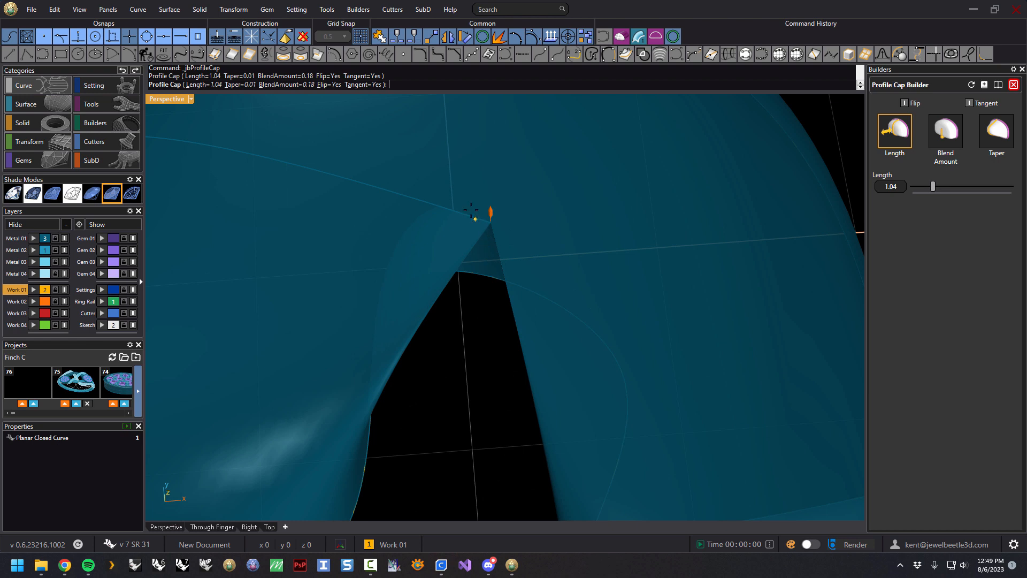
{"action": "right_click", "coordinate": [452, 231]}
Step: Examine the cap surface where it pinches along the C-shape's inner bend, and delete that cap
{"action": "scroll", "coordinate": [450, 223], "scroll_direction": "down", "scroll_amount": 5}
{"action": "mouse_move", "coordinate": [485, 310]}
{"action": "right_mouse_down"}
{"action": "mouse_move", "coordinate": [488, 245]}
{"action": "mouse_move", "coordinate": [495, 328]}
{"action": "right_mouse_up"}
{"action": "scroll", "coordinate": [495, 329], "scroll_direction": "down", "scroll_amount": 4}
{"action": "right_click_drag", "start_coordinate": [496, 390], "coordinate": [499, 222]}
{"action": "scroll", "coordinate": [470, 444], "scroll_direction": "up", "scroll_amount": 7}
{"action": "scroll", "coordinate": [471, 448], "scroll_direction": "up", "scroll_amount": 3}
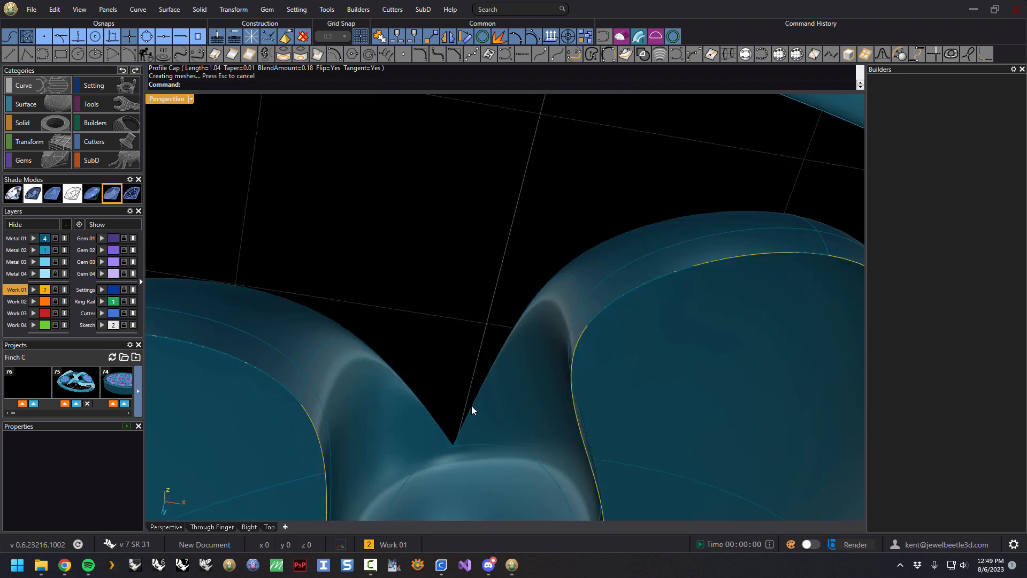
{"action": "scroll", "coordinate": [472, 407], "scroll_direction": "down", "scroll_amount": 8}
{"action": "right_click_drag", "start_coordinate": [501, 381], "coordinate": [503, 341]}
{"action": "left_click", "coordinate": [520, 334]}
{"action": "key", "text": "Delete"}
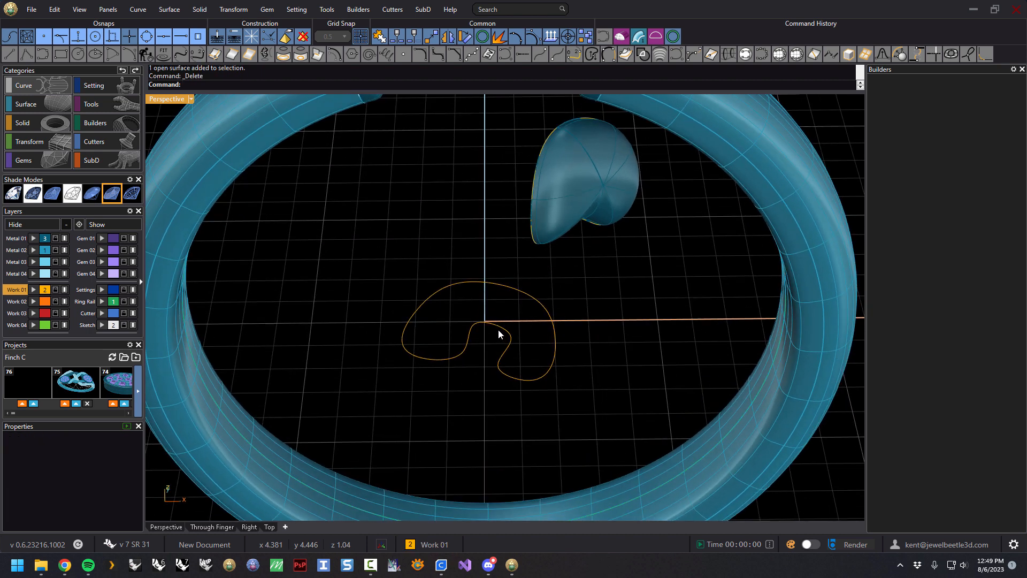
Step: Draw a vertical line about 1.68 long straight down from the far end of the C-shaped curve's first lobe
{"action": "right_click_drag", "start_coordinate": [487, 335], "coordinate": [380, 343]}
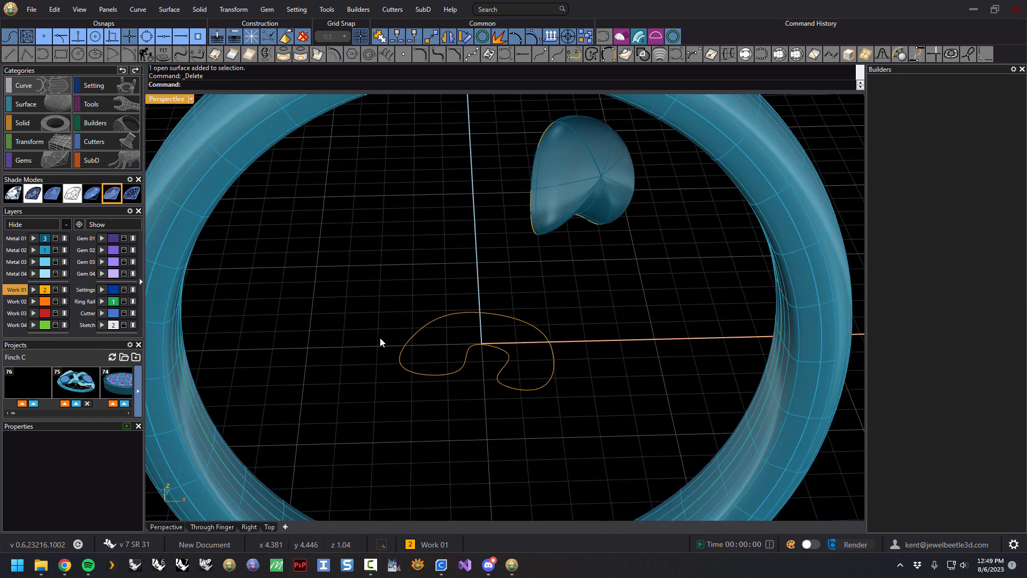
{"action": "scroll", "coordinate": [460, 341], "scroll_direction": "up", "scroll_amount": 4}
{"action": "mouse_move", "coordinate": [460, 341]}
{"action": "right_mouse_down"}
{"action": "mouse_move", "coordinate": [470, 324]}
{"action": "mouse_move", "coordinate": [461, 348]}
{"action": "mouse_move", "coordinate": [462, 336]}
{"action": "right_mouse_up"}
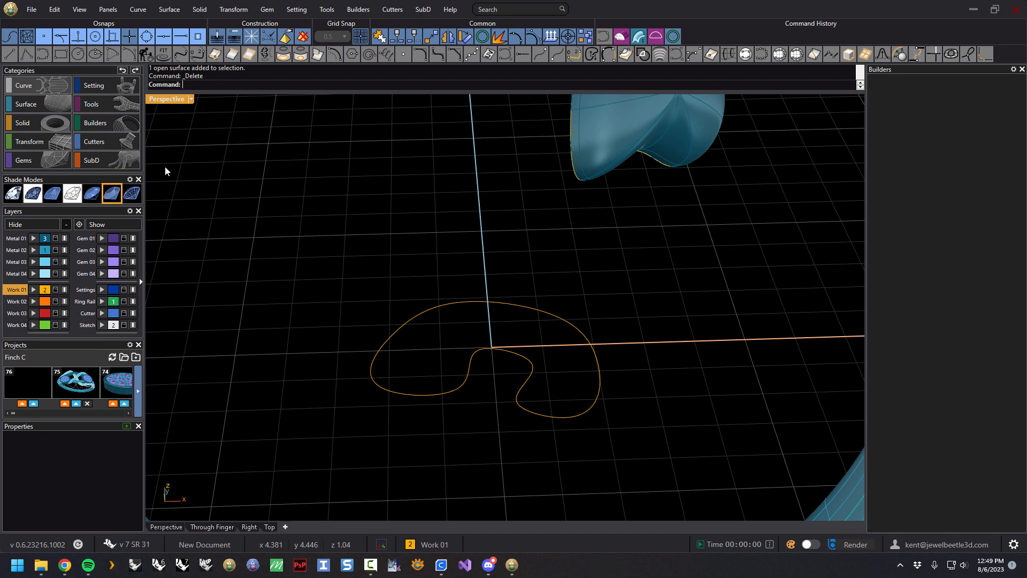
{"action": "left_click", "coordinate": [25, 54]}
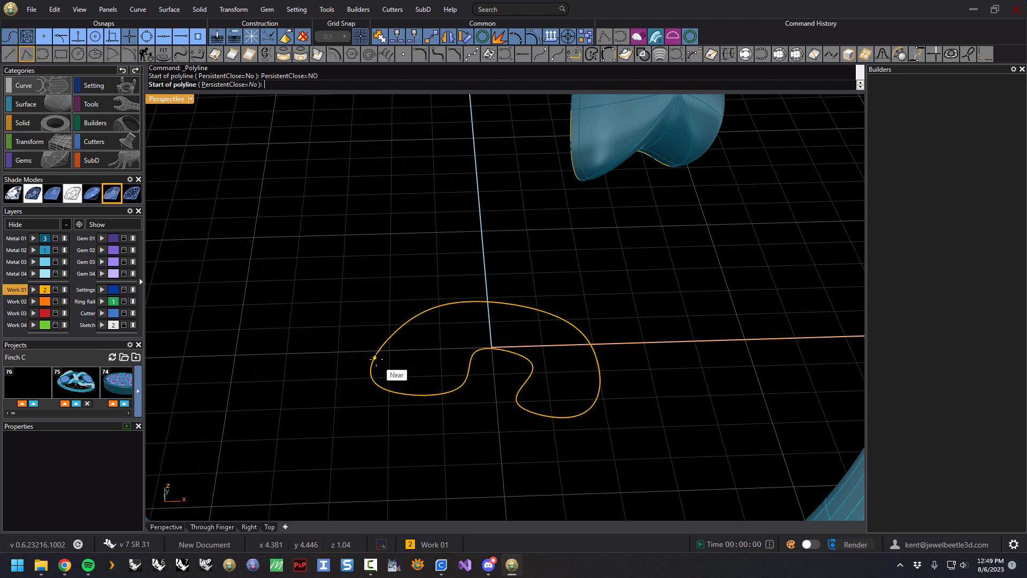
{"action": "left_click", "coordinate": [375, 358]}
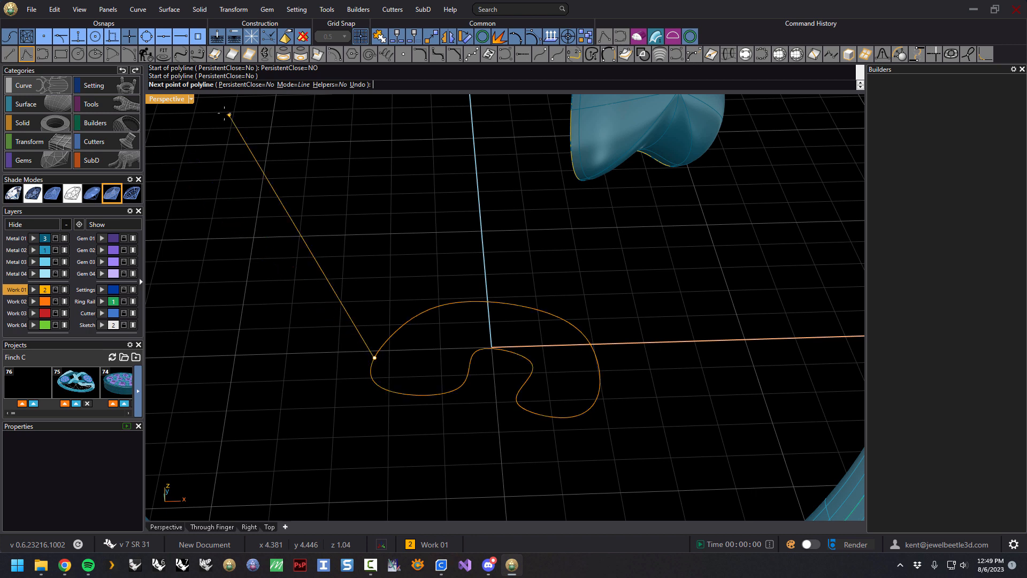
{"action": "double_click", "coordinate": [170, 101]}
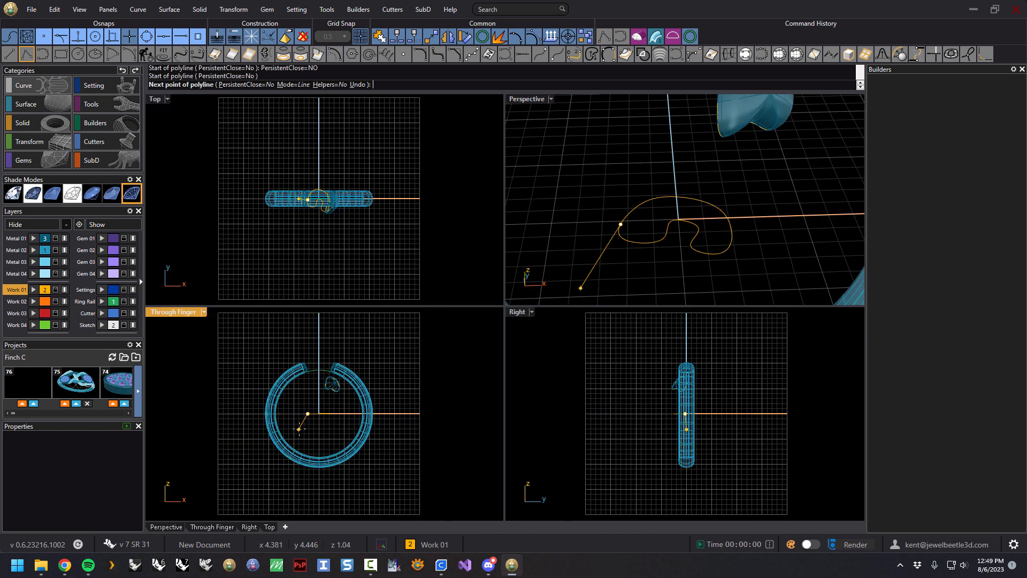
{"action": "left_click", "coordinate": [307, 421]}
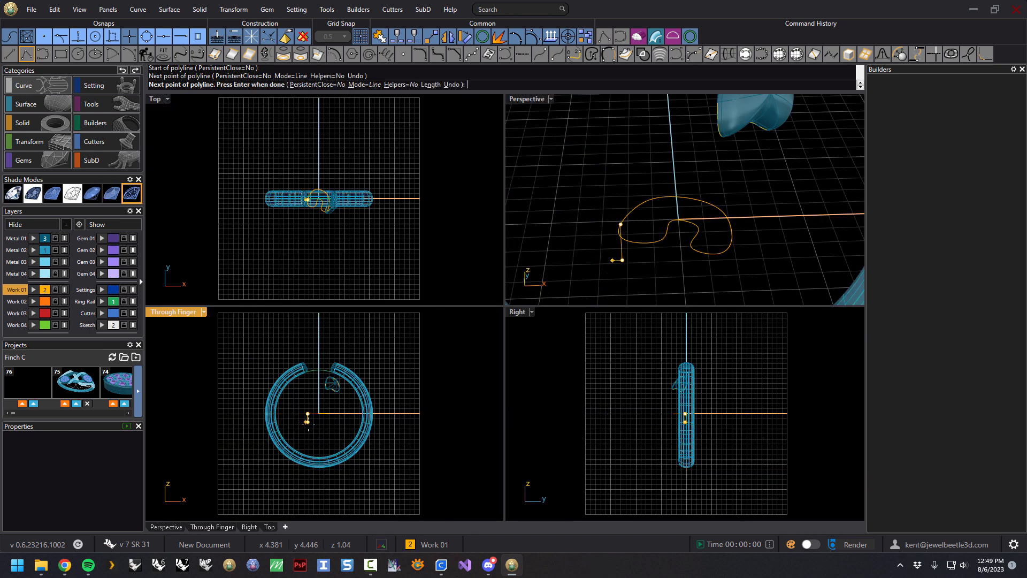
{"action": "key", "text": "Return"}
Step: Copy the vertical line to three more points on the C-shaped curve, giving a pair at each lobe
{"action": "mouse_move", "coordinate": [652, 234]}
{"action": "right_mouse_down"}
{"action": "mouse_move", "coordinate": [650, 259]}
{"action": "mouse_move", "coordinate": [638, 236]}
{"action": "right_mouse_up"}
{"action": "scroll", "coordinate": [636, 226], "scroll_direction": "up", "scroll_amount": 7}
{"action": "left_click", "coordinate": [634, 223]}
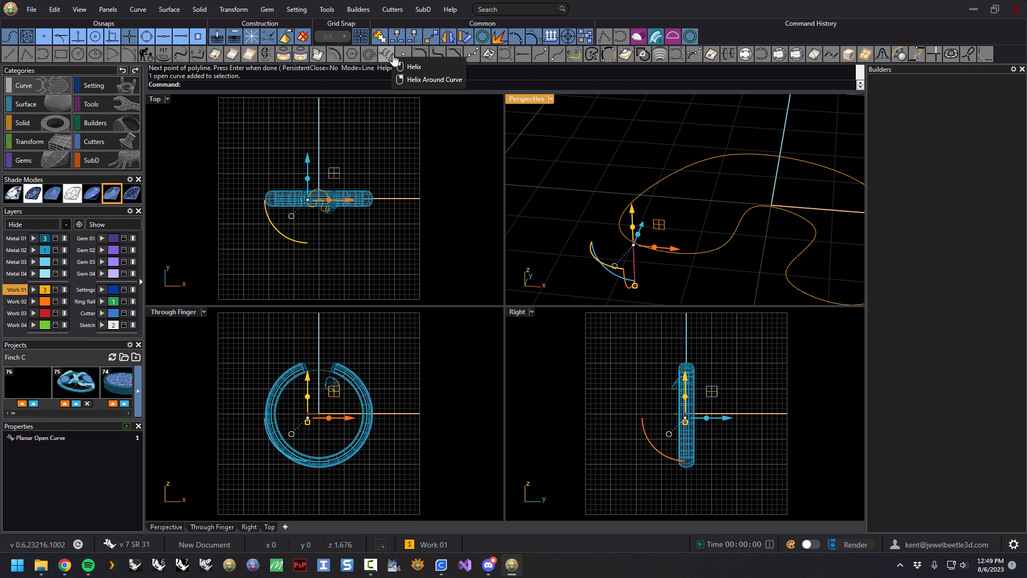
{"action": "left_click", "coordinate": [588, 39]}
{"action": "left_click", "coordinate": [632, 202]}
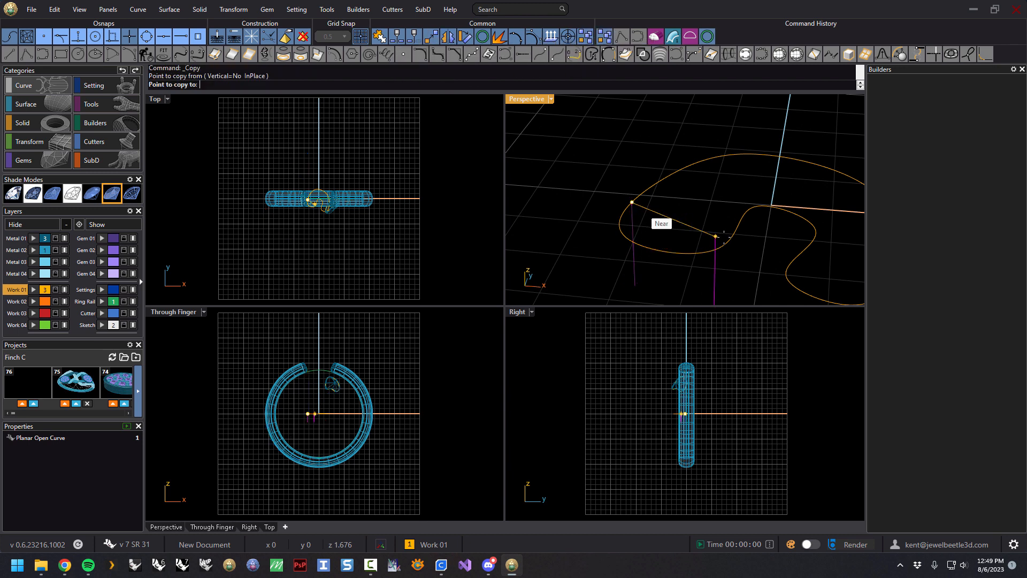
{"action": "left_click", "coordinate": [729, 239]}
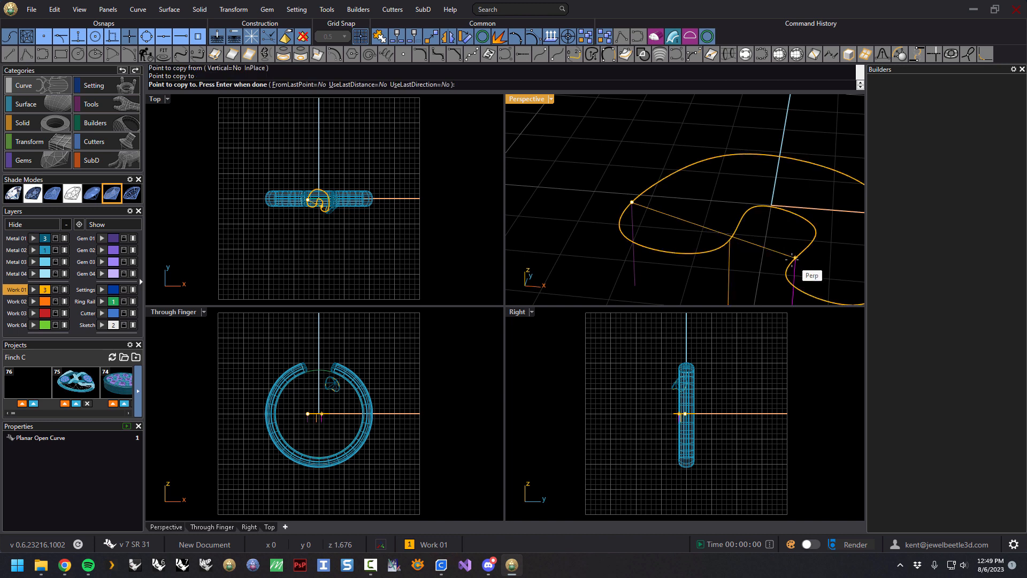
{"action": "left_click", "coordinate": [793, 259]}
{"action": "scroll", "coordinate": [797, 265], "scroll_direction": "down", "scroll_amount": 3}
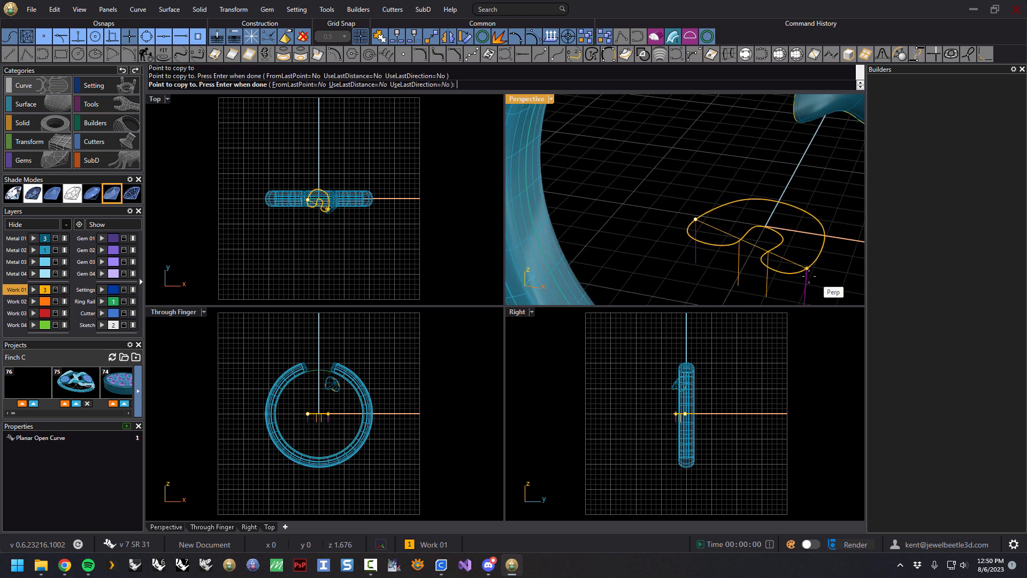
{"action": "key", "text": "Return"}
Step: Split the C-shaped curve into four pieces, using the four vertical lines as cutters
{"action": "left_click", "coordinate": [795, 246]}
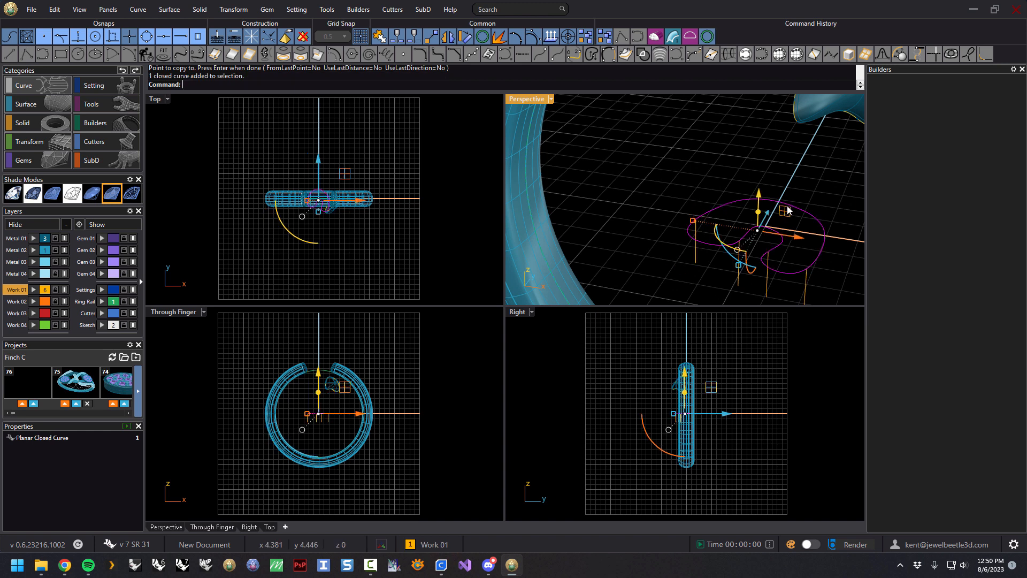
{"action": "left_click", "coordinate": [401, 43]}
{"action": "right_click_drag", "start_coordinate": [799, 275], "coordinate": [820, 245]}
{"action": "left_click_drag", "start_coordinate": [830, 278], "coordinate": [665, 289]}
{"action": "key", "text": "Return"}
{"action": "right_click_drag", "start_coordinate": [688, 209], "coordinate": [673, 236]}
{"action": "left_click", "coordinate": [694, 154]}
{"action": "left_click", "coordinate": [722, 241]}
{"action": "left_click", "coordinate": [720, 157]}
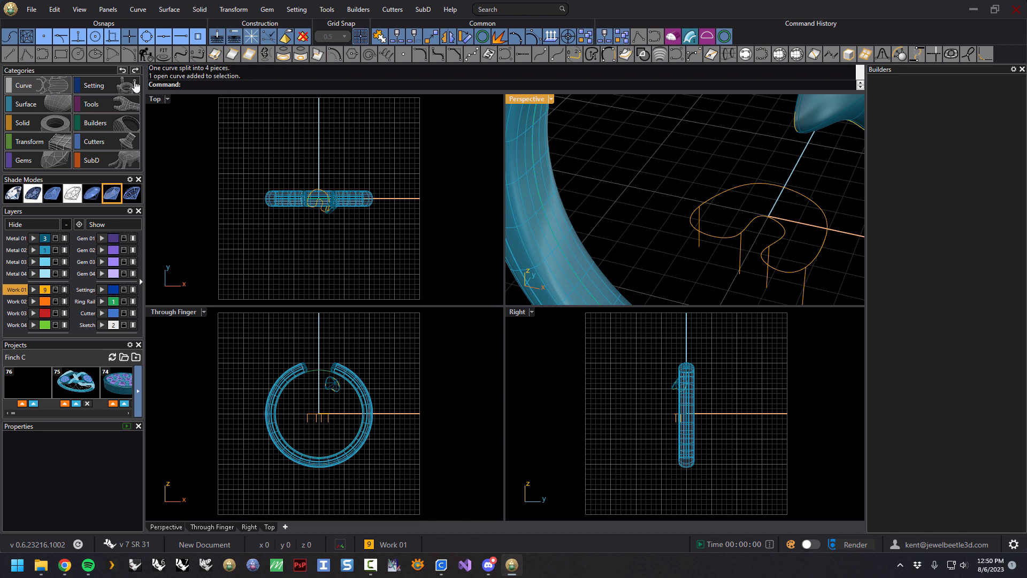
Step: Blend the tops of the first lobe's two vertical lines with curvature continuity, flattening the arch symmetrically to about 0.49 high
{"action": "left_click", "coordinate": [197, 55]}
{"action": "left_click", "coordinate": [703, 217]}
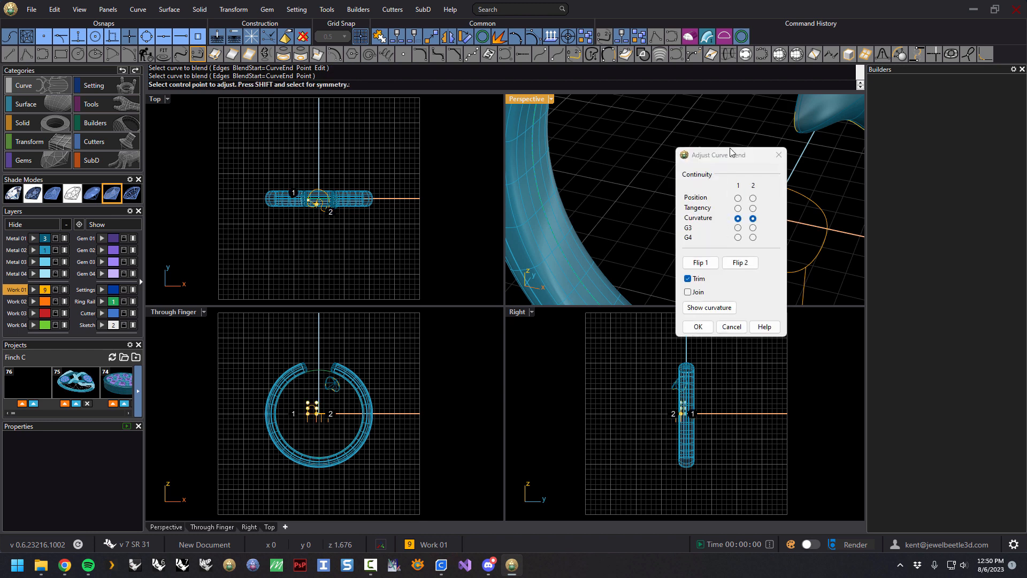
{"action": "left_click_drag", "start_coordinate": [715, 157], "coordinate": [579, 138]}
{"action": "right_click_drag", "start_coordinate": [667, 185], "coordinate": [674, 164]}
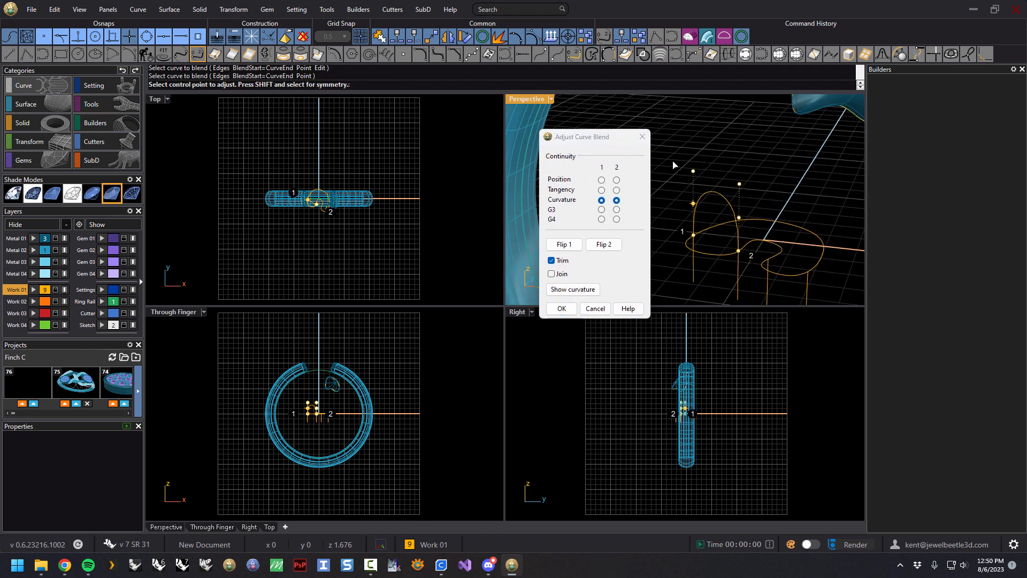
{"action": "left_click", "coordinate": [694, 204]}
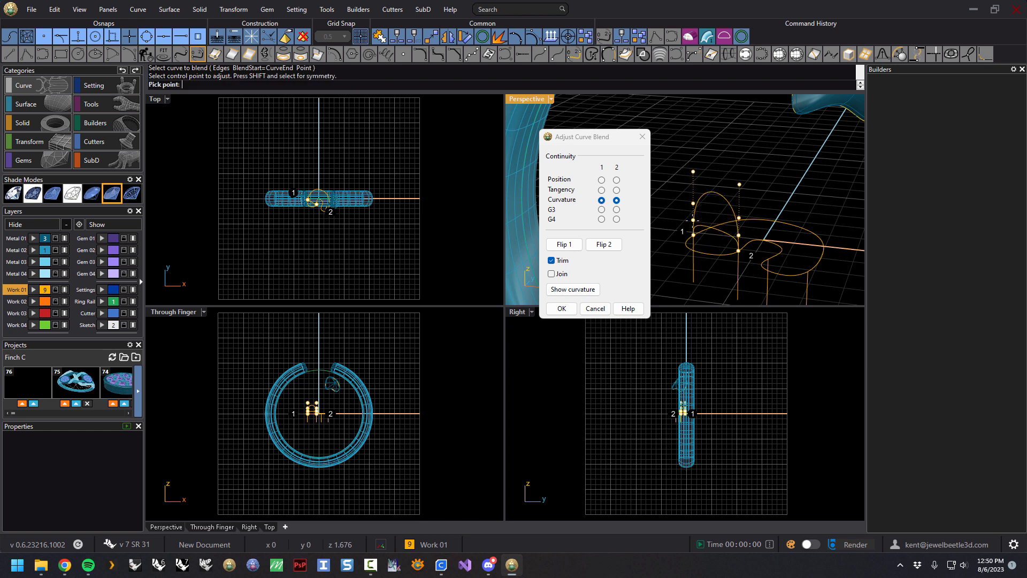
{"action": "left_click", "coordinate": [694, 220]}
{"action": "key", "text": "Return"}
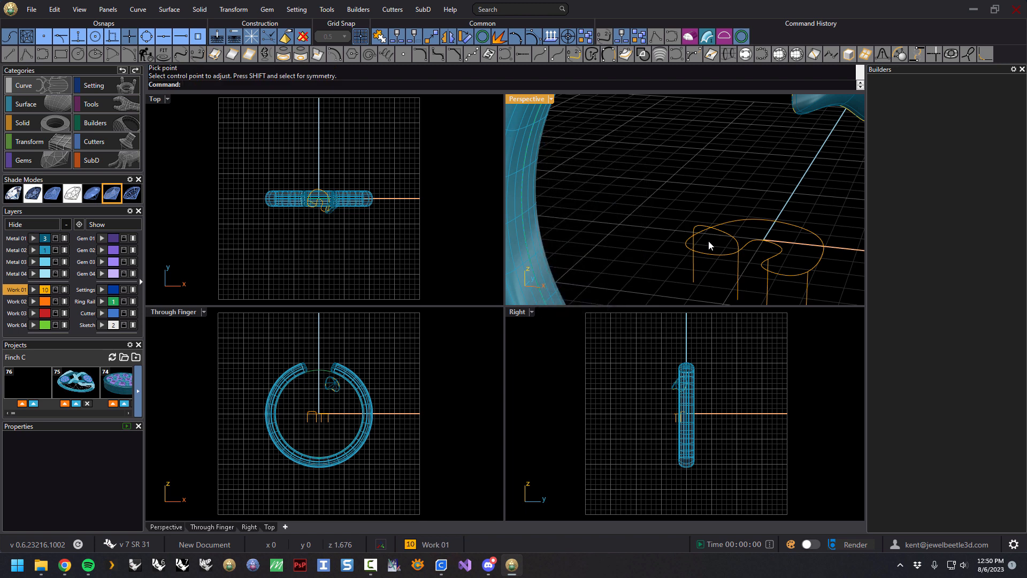
Step: Sweep the blended arch along the C-shape's outer and inner curves with Sweep 2 Rails, leaving the cross sections unchanged
{"action": "left_click", "coordinate": [62, 101]}
{"action": "left_click", "coordinate": [26, 54]}
{"action": "left_click", "coordinate": [741, 225]}
{"action": "left_click", "coordinate": [753, 244]}
{"action": "left_click", "coordinate": [737, 245]}
{"action": "key", "text": "Return"}
{"action": "left_click_drag", "start_coordinate": [751, 175], "coordinate": [554, 155]}
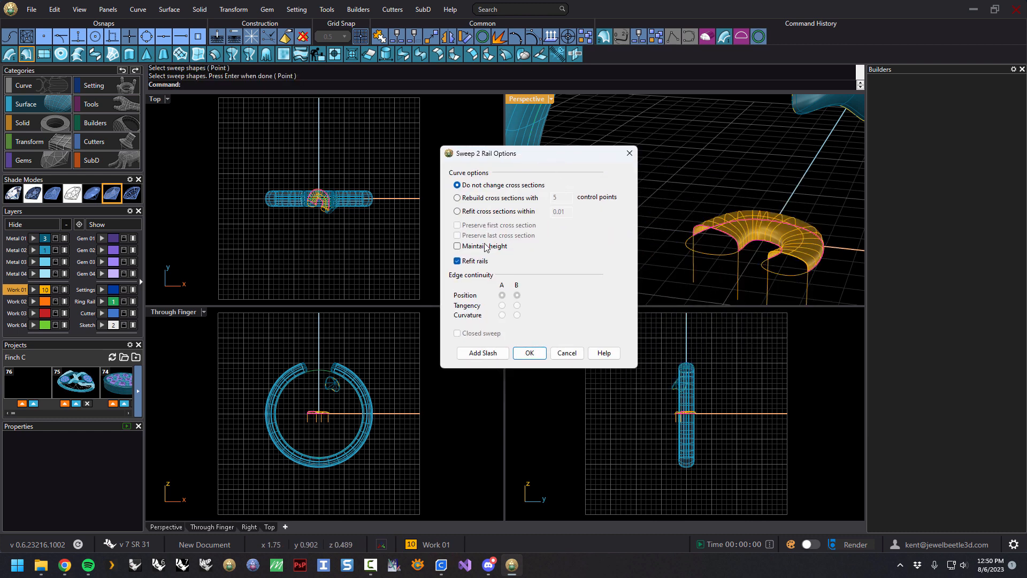
{"action": "left_click", "coordinate": [529, 353]}
{"action": "scroll", "coordinate": [736, 259], "scroll_direction": "up", "scroll_amount": 5}
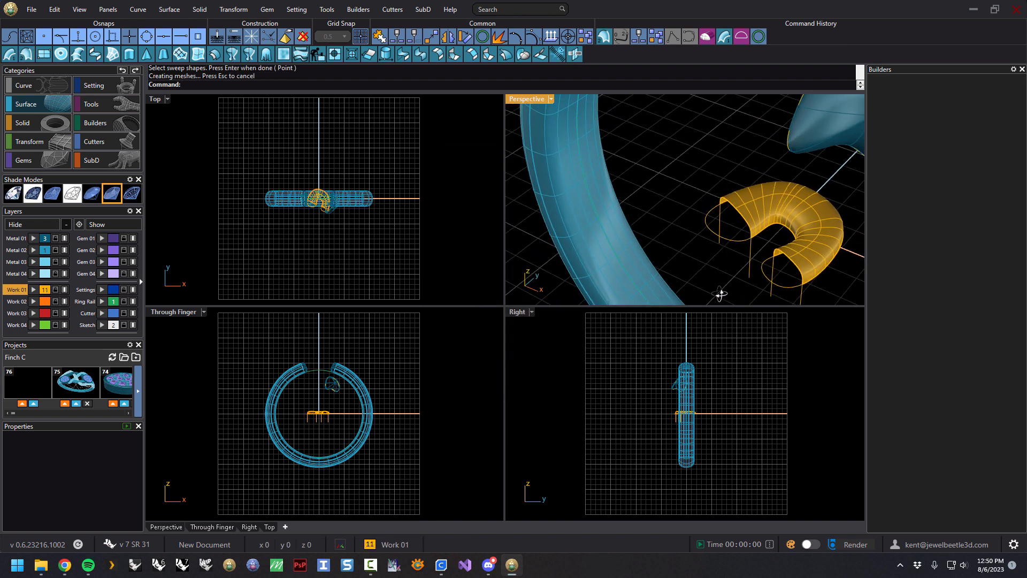
{"action": "scroll", "coordinate": [720, 294], "scroll_direction": "down", "scroll_amount": 3}
Step: Extrude the two rounded lobe-end curves downward into short walls about 0.48 and 0.41 high
{"action": "left_click", "coordinate": [713, 243]}
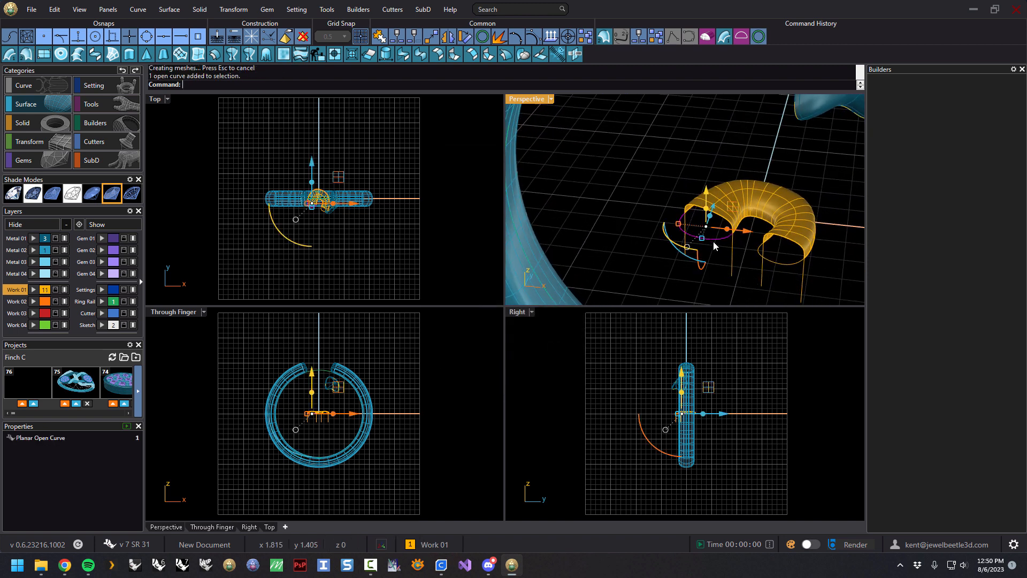
{"action": "left_click_drag", "start_coordinate": [706, 213], "coordinate": [706, 225]}
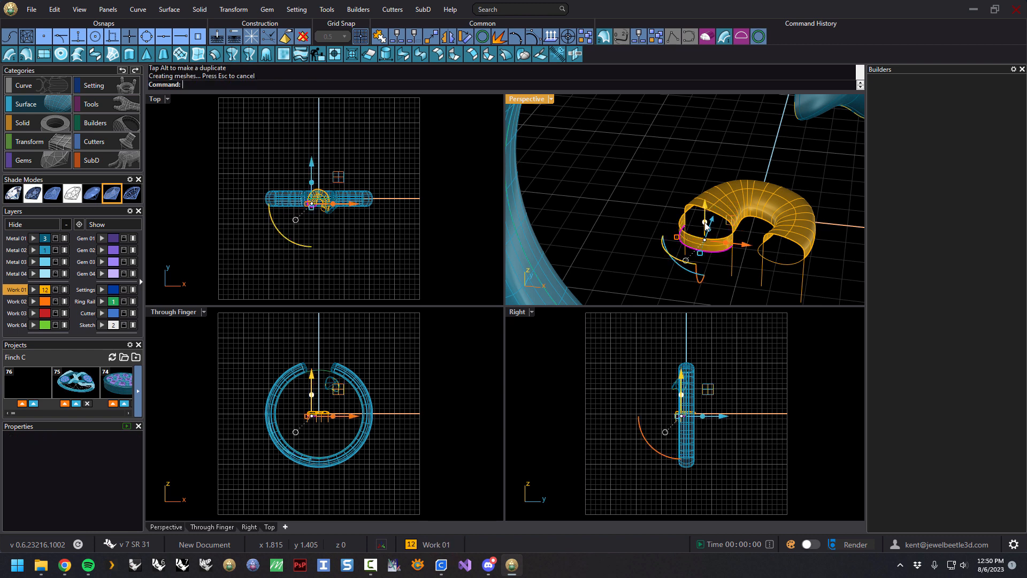
{"action": "left_click", "coordinate": [778, 266]}
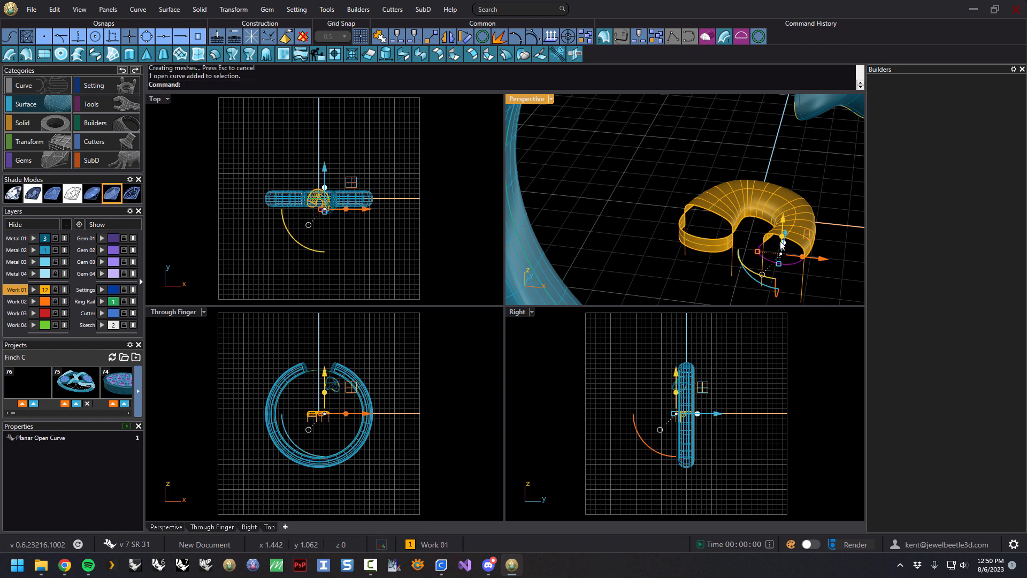
{"action": "left_click_drag", "start_coordinate": [783, 241], "coordinate": [781, 252]}
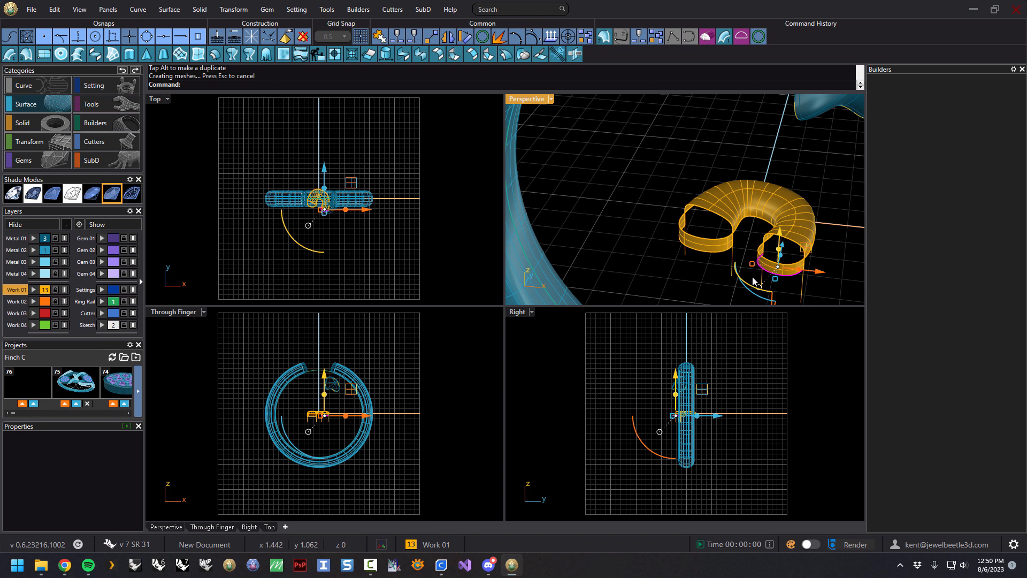
{"action": "left_click", "coordinate": [705, 277]}
{"action": "mouse_move", "coordinate": [741, 261]}
{"action": "right_mouse_down"}
{"action": "mouse_move", "coordinate": [757, 234]}
{"action": "mouse_move", "coordinate": [748, 255]}
{"action": "right_mouse_up"}
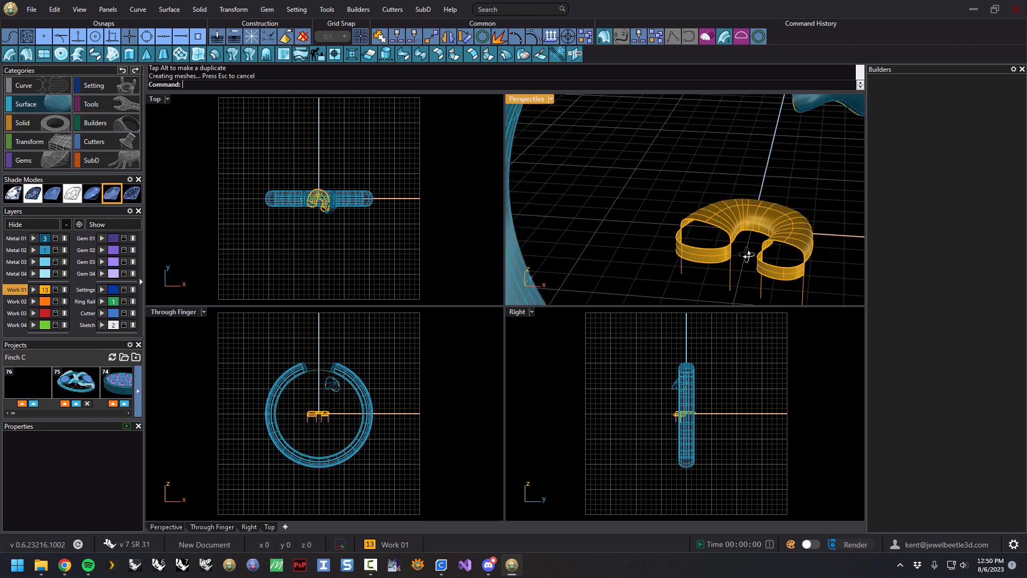
{"action": "left_click", "coordinate": [95, 54]}
{"action": "left_click", "coordinate": [723, 230]}
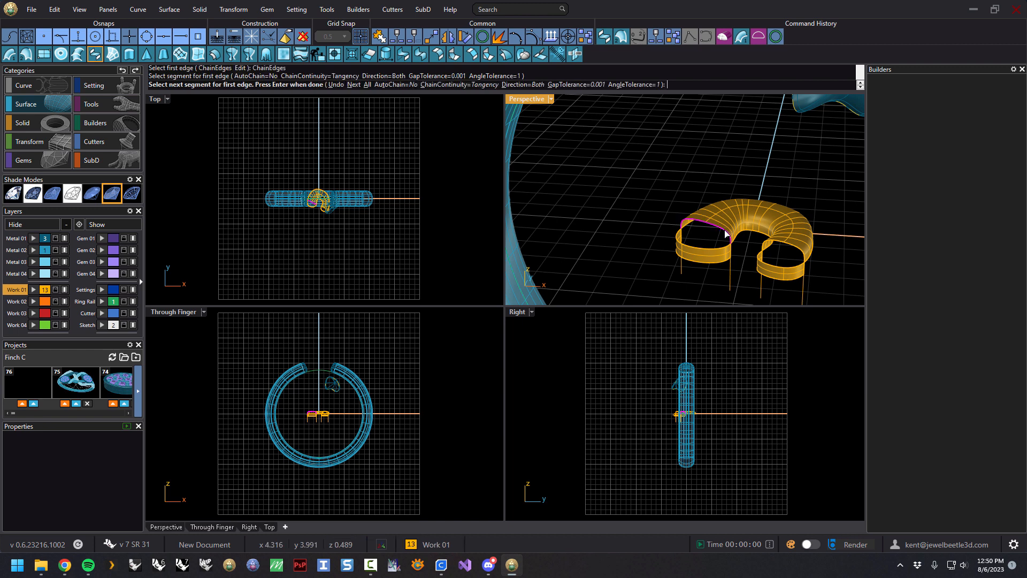
{"action": "left_click", "coordinate": [724, 246]}
{"action": "right_click", "coordinate": [723, 246]}
{"action": "left_click", "coordinate": [725, 261]}
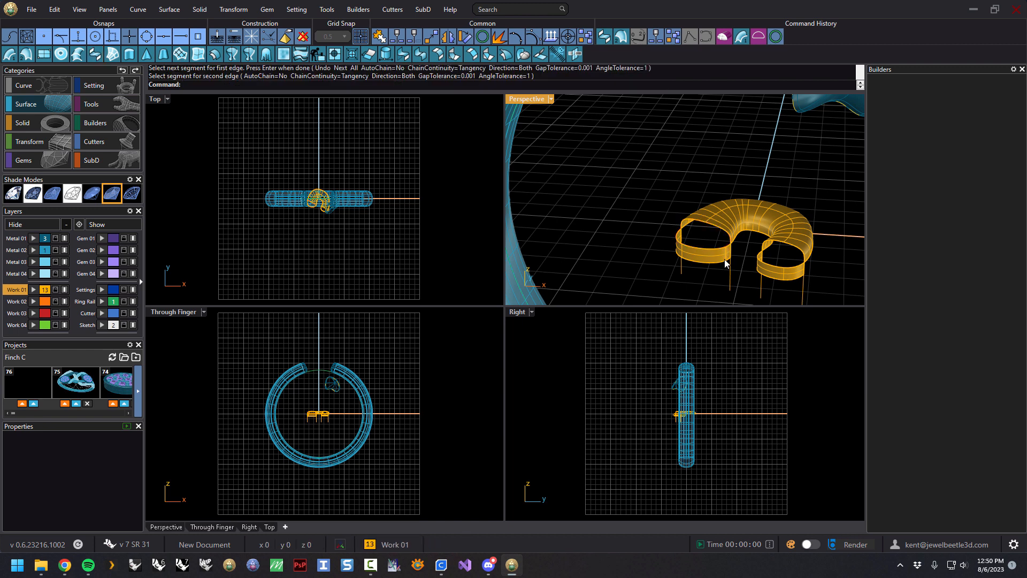
Step: Create a curvature-continuous surface blend with bulge 1.0 between the sweep's end edge and the first lobe's wall
{"action": "right_click", "coordinate": [722, 238]}
{"action": "left_click", "coordinate": [722, 238]}
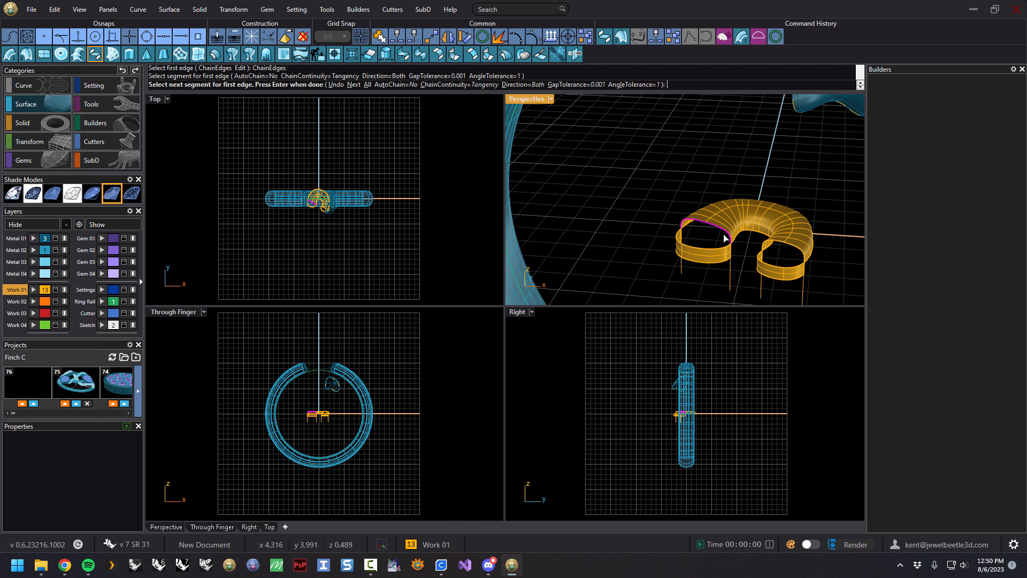
{"action": "right_click", "coordinate": [722, 250]}
{"action": "left_click", "coordinate": [723, 251]}
{"action": "right_click", "coordinate": [736, 266]}
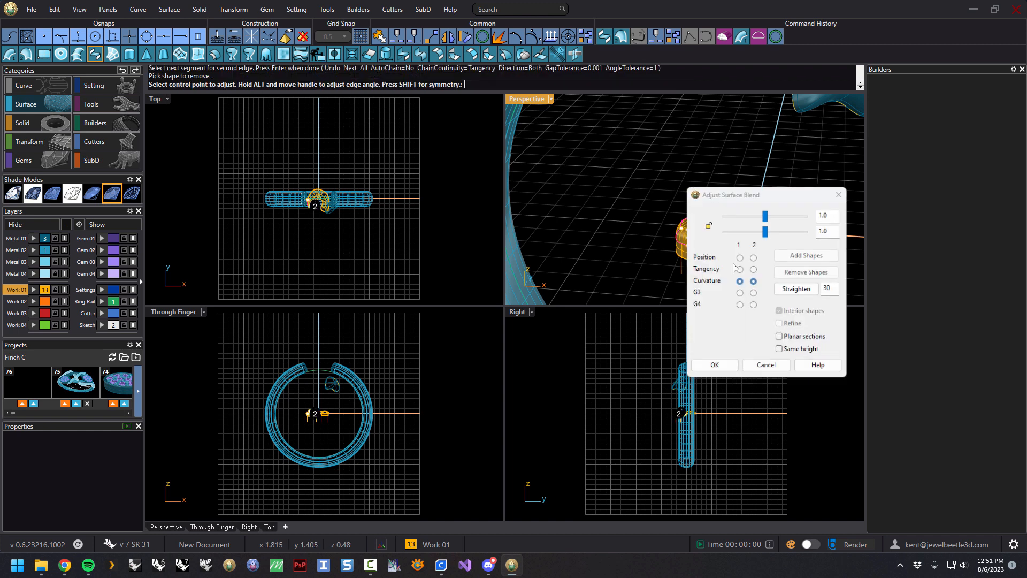
{"action": "left_click_drag", "start_coordinate": [740, 199], "coordinate": [560, 183]}
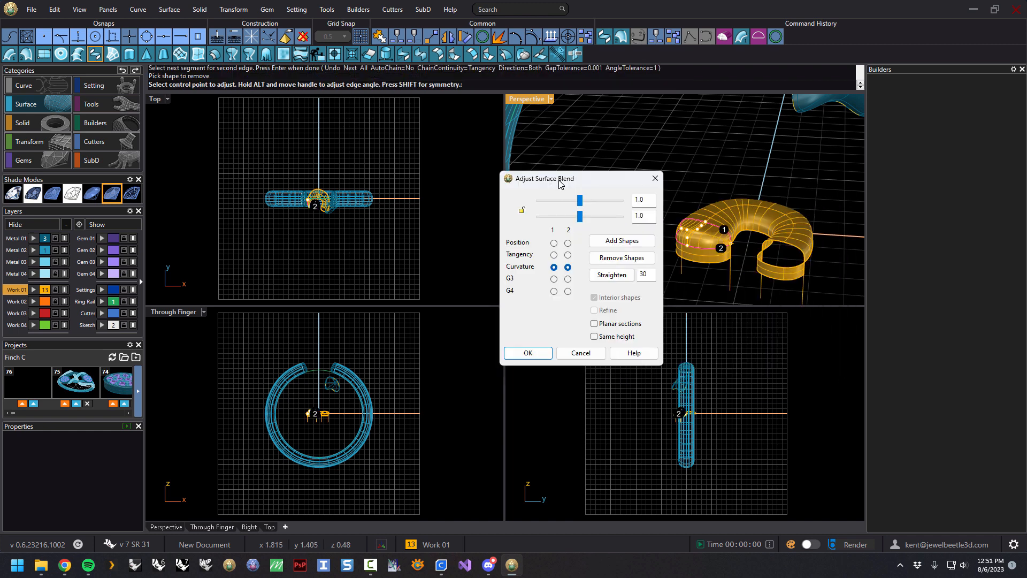
{"action": "scroll", "coordinate": [722, 253], "scroll_direction": "up", "scroll_amount": 4}
{"action": "right_click_drag", "start_coordinate": [722, 253], "coordinate": [669, 223]}
{"action": "right_click", "coordinate": [718, 247]}
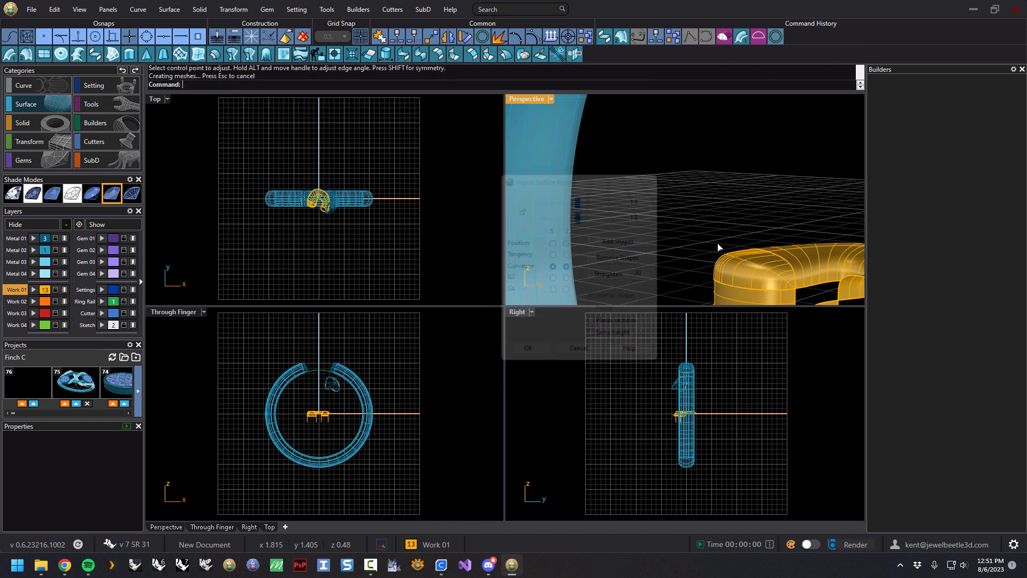
Step: Create a matching curvature-continuous surface blend between the sweep's other end edge and the second lobe's wall
{"action": "scroll", "coordinate": [718, 247], "scroll_direction": "down", "scroll_amount": 5}
{"action": "right_click_drag", "start_coordinate": [718, 247], "coordinate": [795, 273]}
{"action": "right_click", "coordinate": [777, 256]}
{"action": "left_click", "coordinate": [787, 253]}
{"action": "right_click", "coordinate": [781, 261]}
{"action": "left_click", "coordinate": [780, 265]}
{"action": "right_click", "coordinate": [793, 275]}
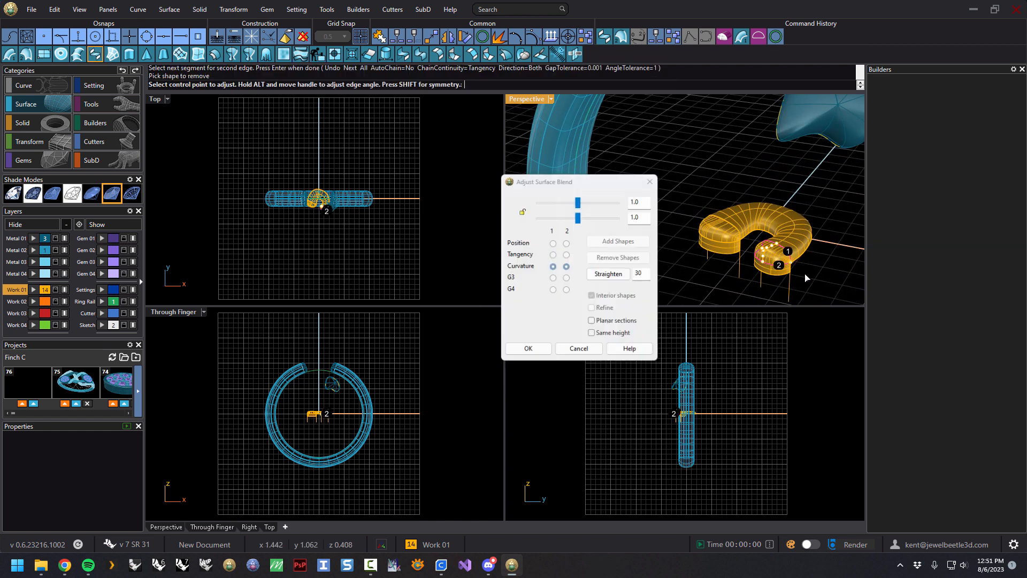
{"action": "right_click", "coordinate": [815, 283]}
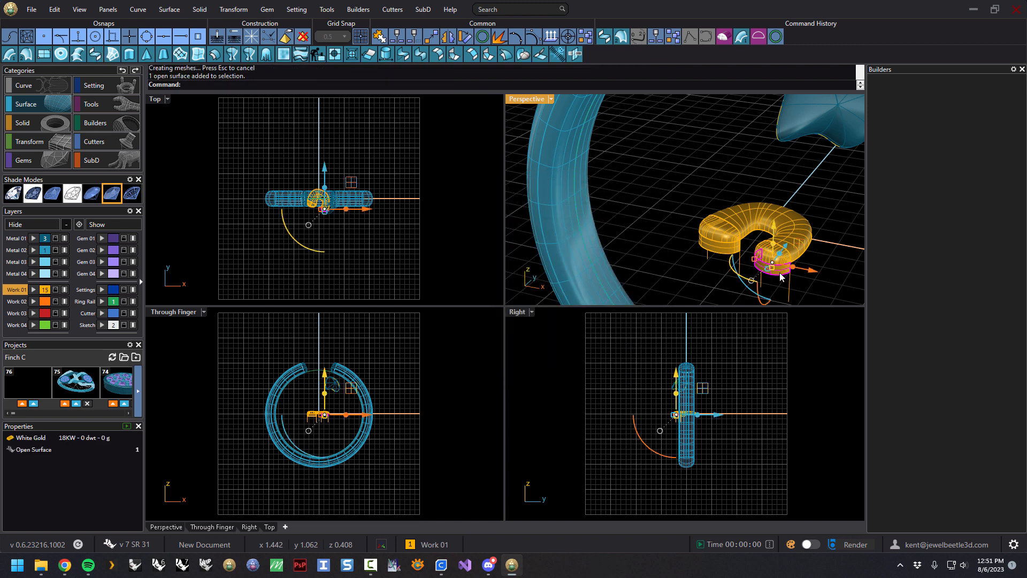
Step: Delete the two short extruded walls and the four vertical construction lines under the C-shaped cap
{"action": "key", "text": "Delete"}
{"action": "left_click_drag", "start_coordinate": [709, 279], "coordinate": [710, 279]}
{"action": "key", "text": "Delete"}
{"action": "left_click", "coordinate": [740, 270]}
{"action": "key", "text": "Delete"}
{"action": "left_click", "coordinate": [708, 261]}
{"action": "key", "text": "Delete"}
{"action": "right_click_drag", "start_coordinate": [709, 262], "coordinate": [729, 252]}
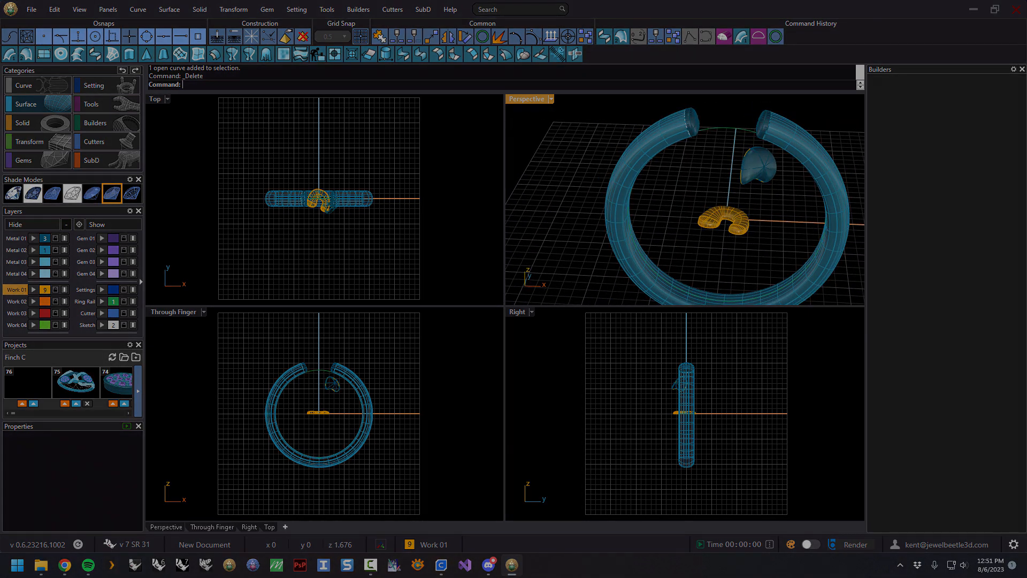